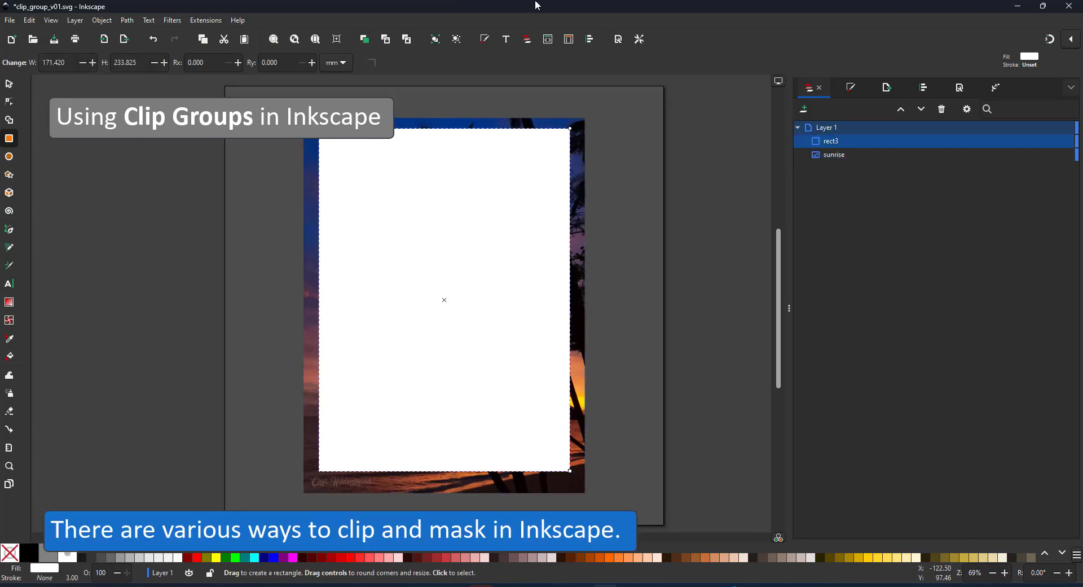
- Round the white rectangle's corners to about 28.5 mm and give it a flat white stroke with no fill
left_click_drag(569, 129, 571, 170)
left_click(848, 92)
left_click(842, 110)
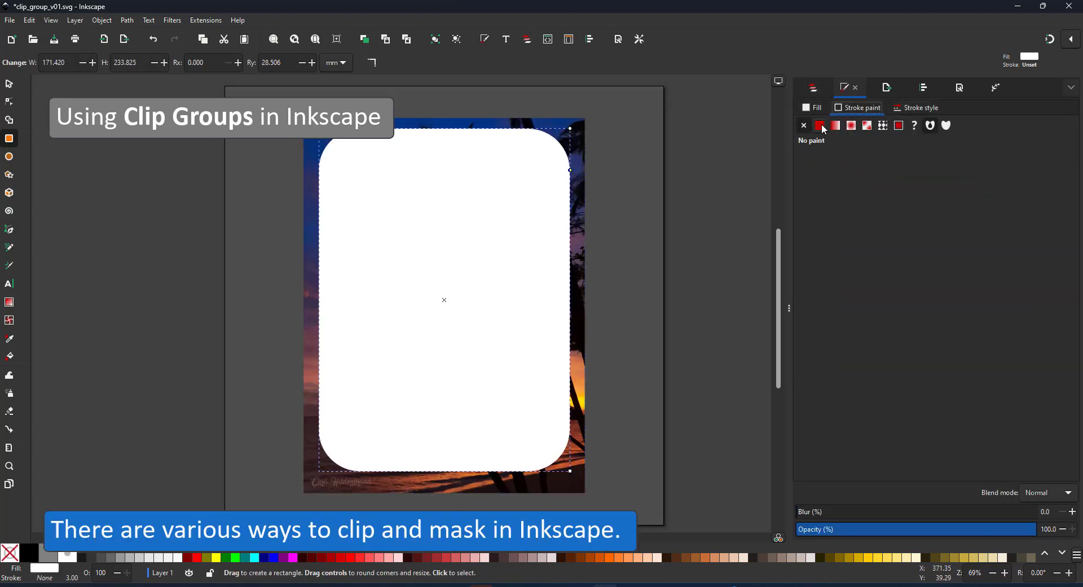
left_click(819, 125)
left_click(813, 108)
left_click(804, 125)
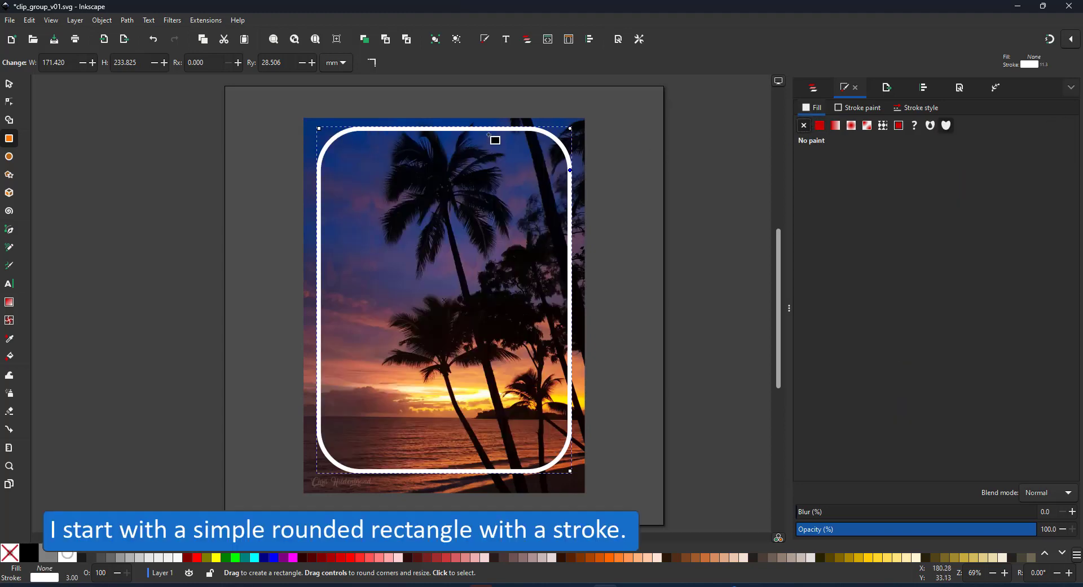
- Clip the sunrise image with the rounded rectangle using Set Clip
left_click(11, 82)
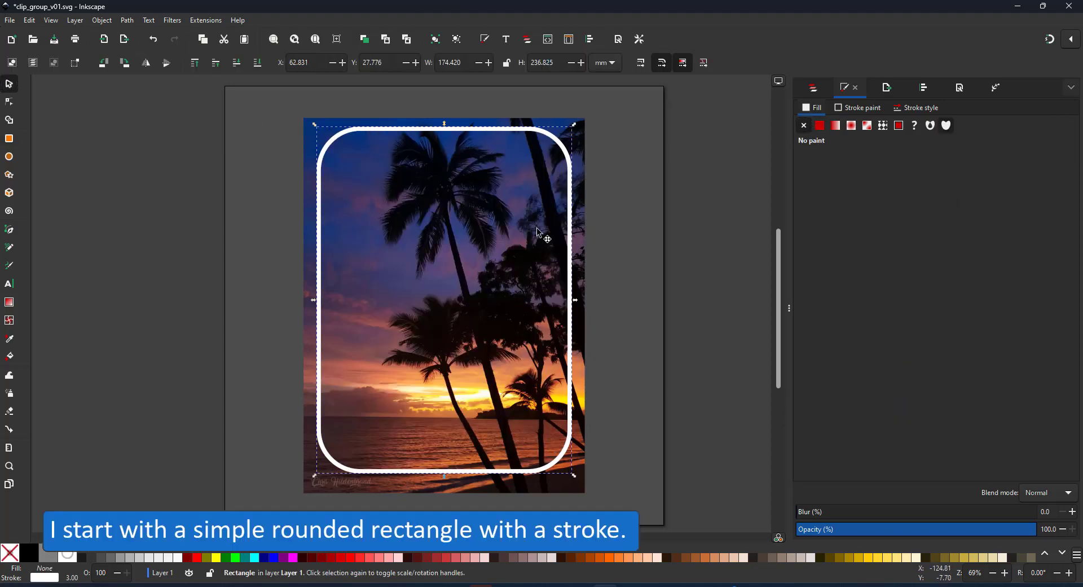
left_click(583, 167, "shift")
left_click(102, 20)
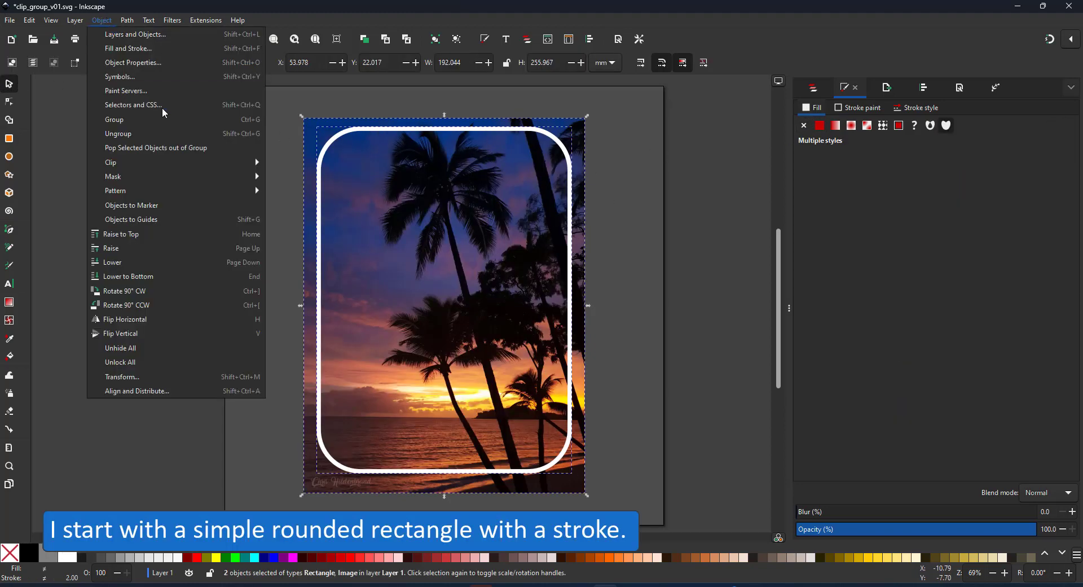
mouse_move(175, 163)
left_click(285, 164)
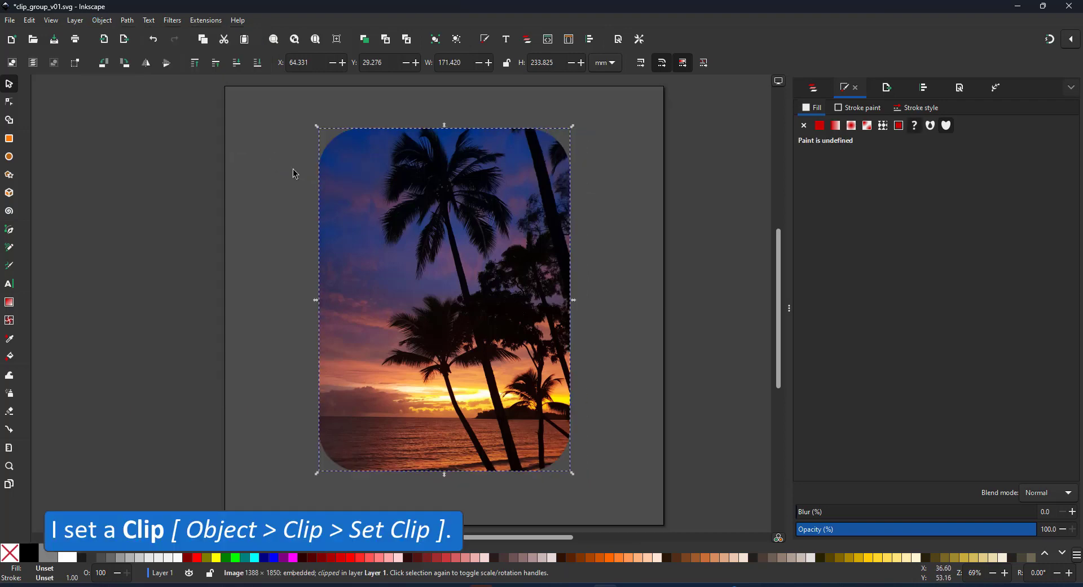
- Check the clipped sunrise image in the objects list and undo the clip
left_click(813, 89)
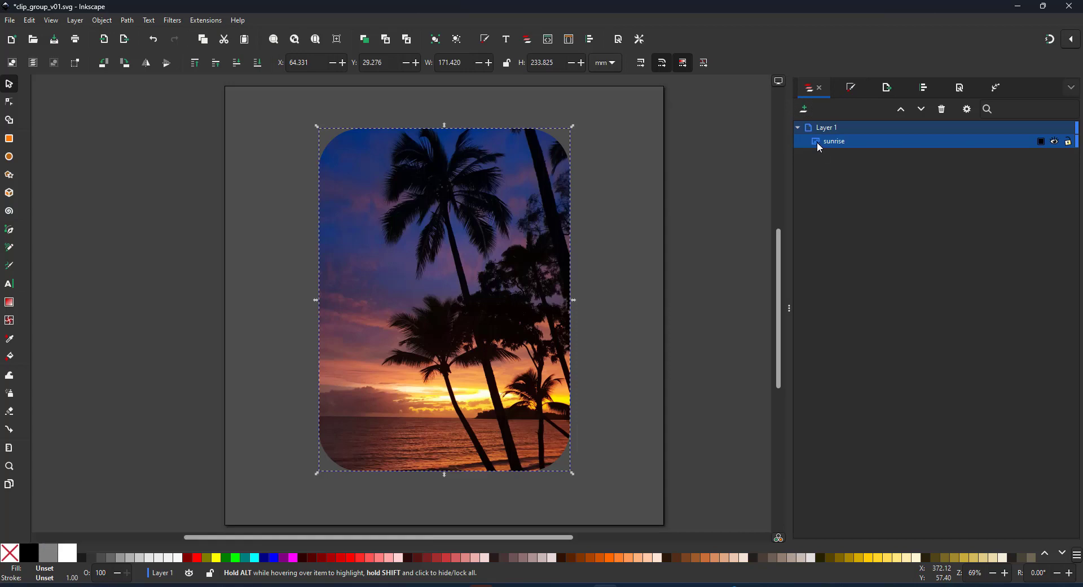
left_click(642, 171)
key("ctrl+z")
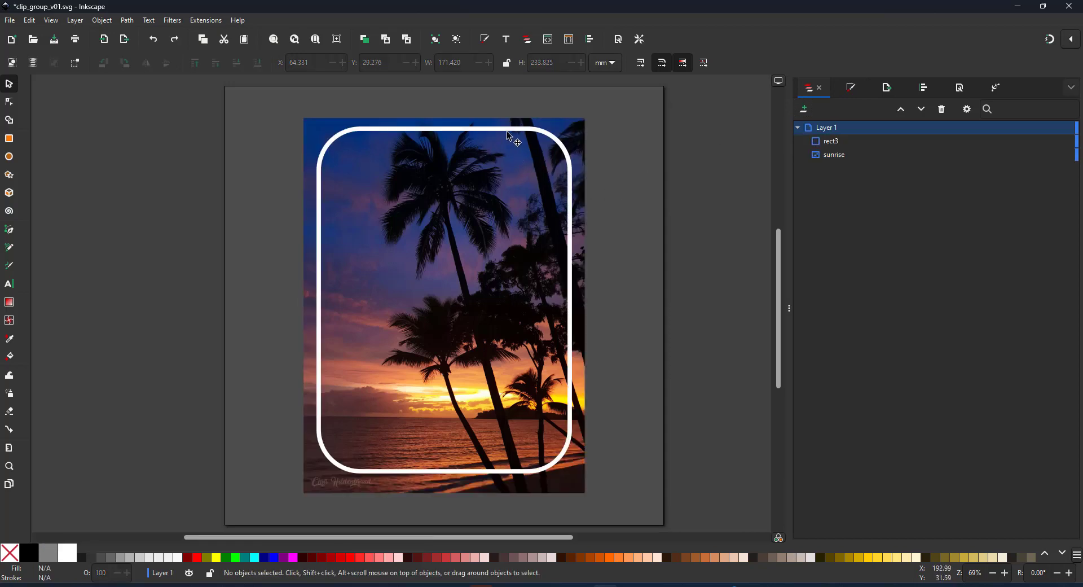
- Mask the sunrise image with the stroke-only rounded rectangle, and undo the mask
left_click(102, 21)
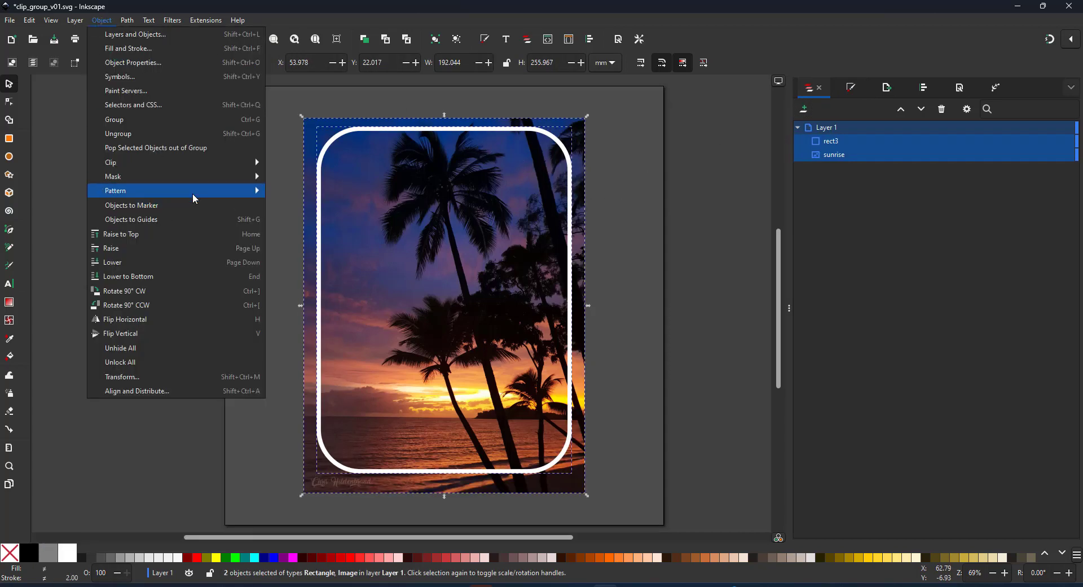
mouse_move(169, 177)
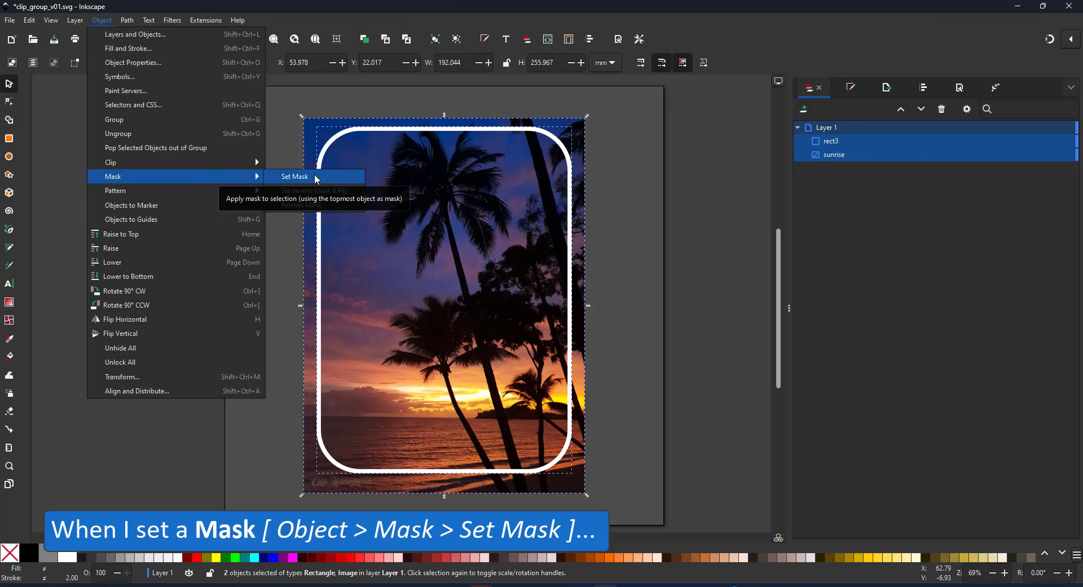
left_click(314, 177)
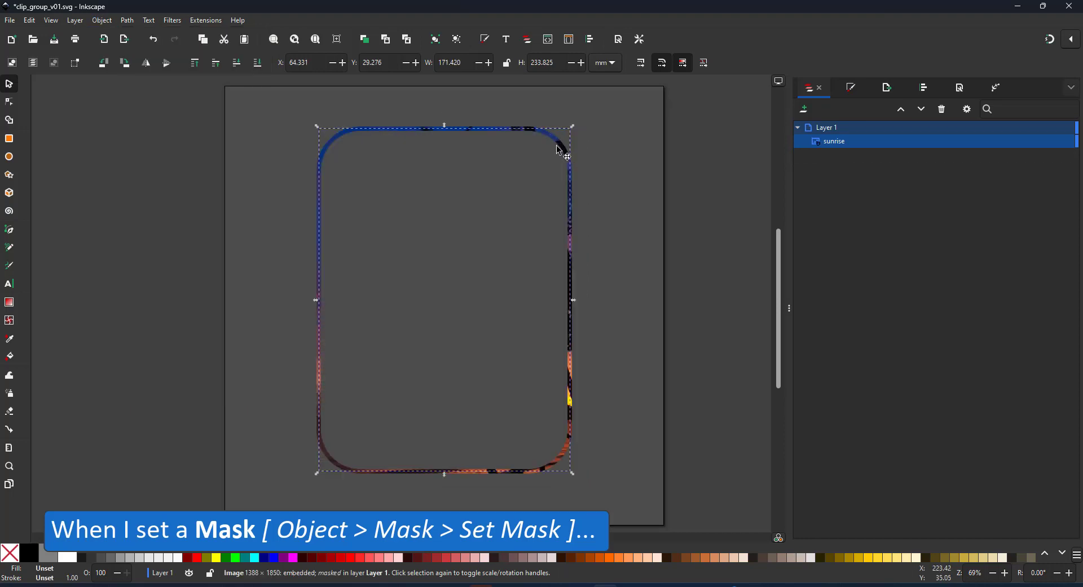
key("ctrl+z")
- Give the rounded rectangle a flat white fill
left_click(561, 136)
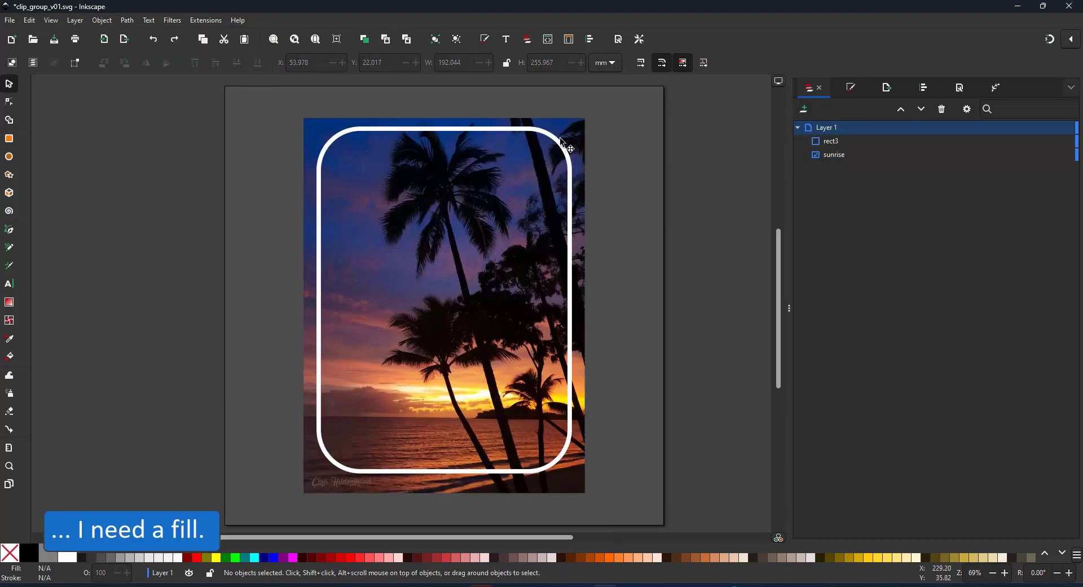
left_click(851, 87)
left_click(814, 88)
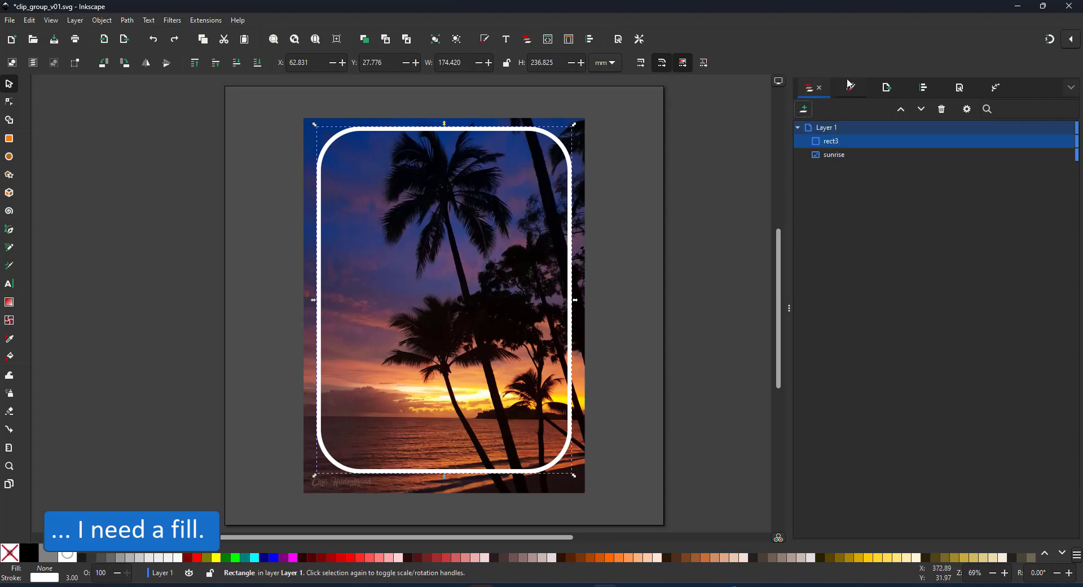
left_click(851, 87)
left_click(819, 126)
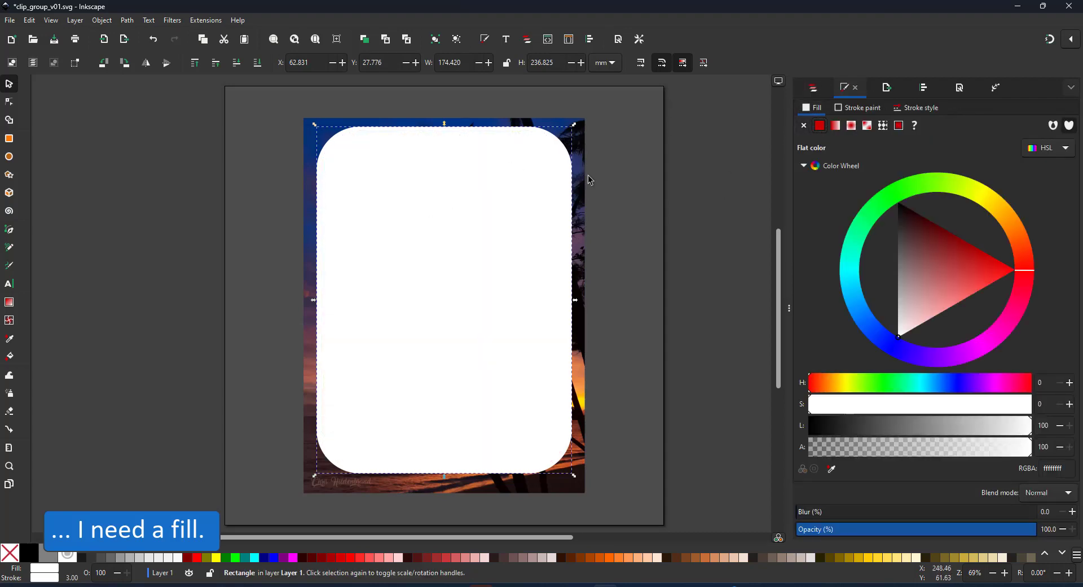
- Mask the sunrise image with the white filled and stroked rounded rectangle
key("ctrl+a")
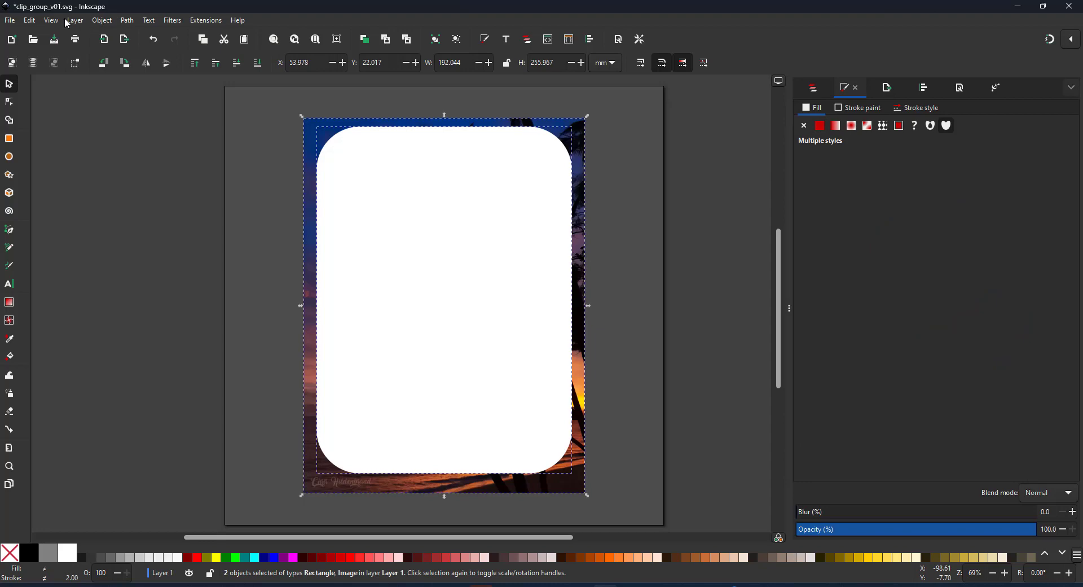
left_click(102, 21)
mouse_move(147, 171)
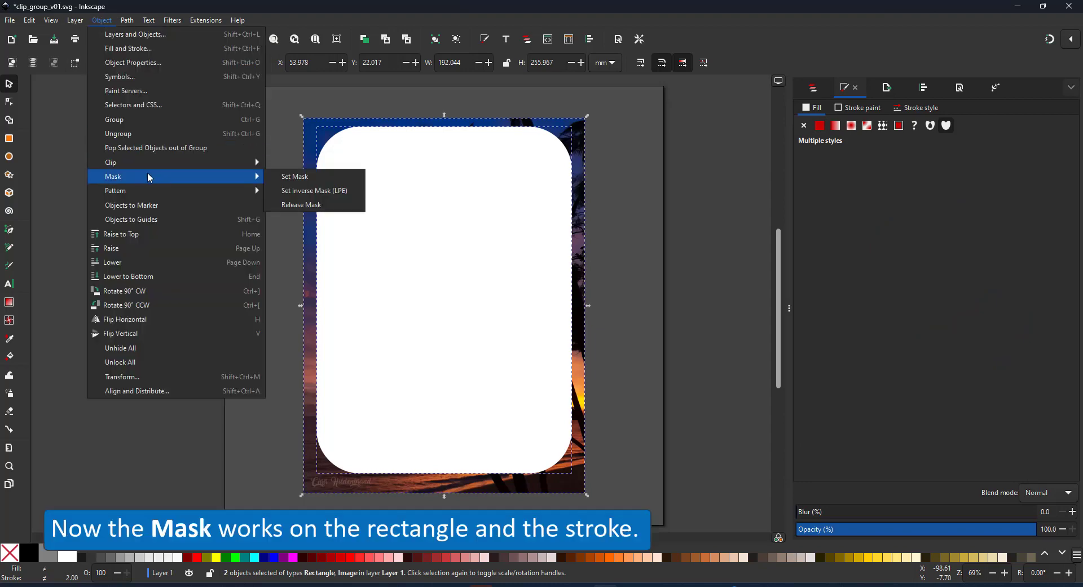
left_click(319, 177)
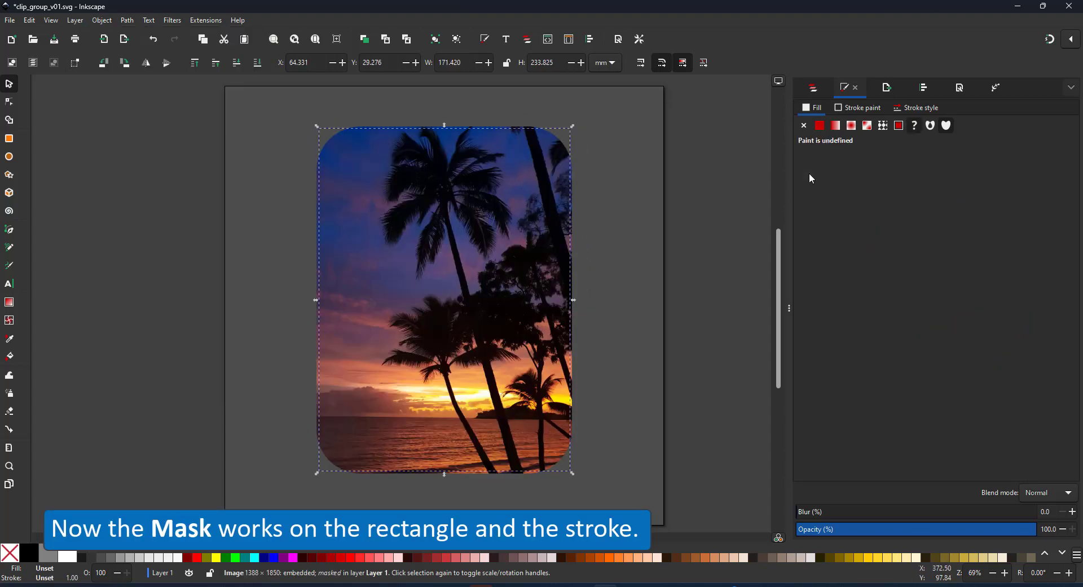
- Set the stroke paint to none, and undo the mask on the sunrise image
left_click(837, 111)
left_click(804, 126)
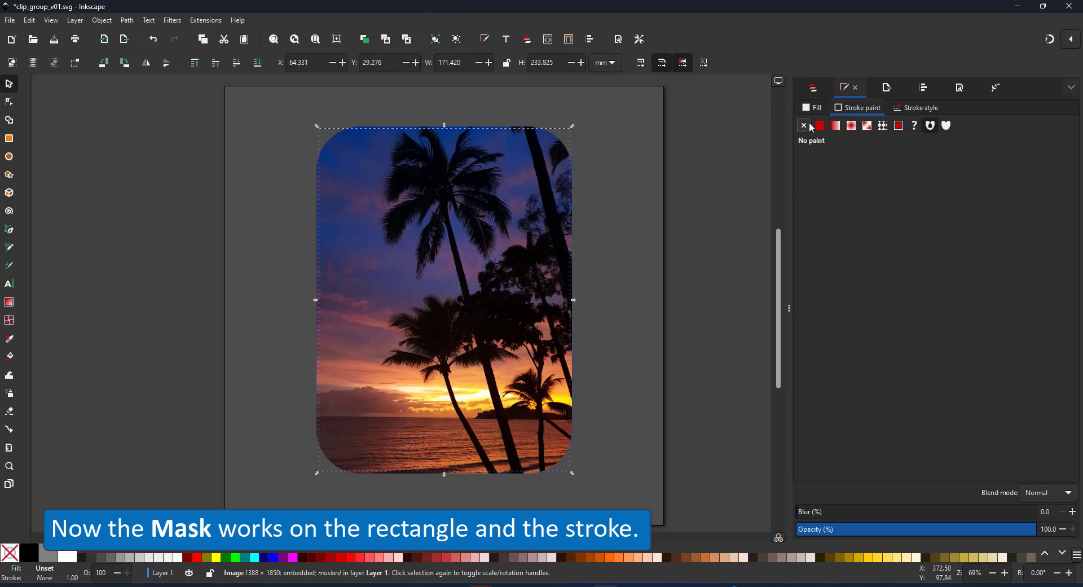
key("ctrl+z")
key("ctrl+z")
key("ctrl+shift+l")
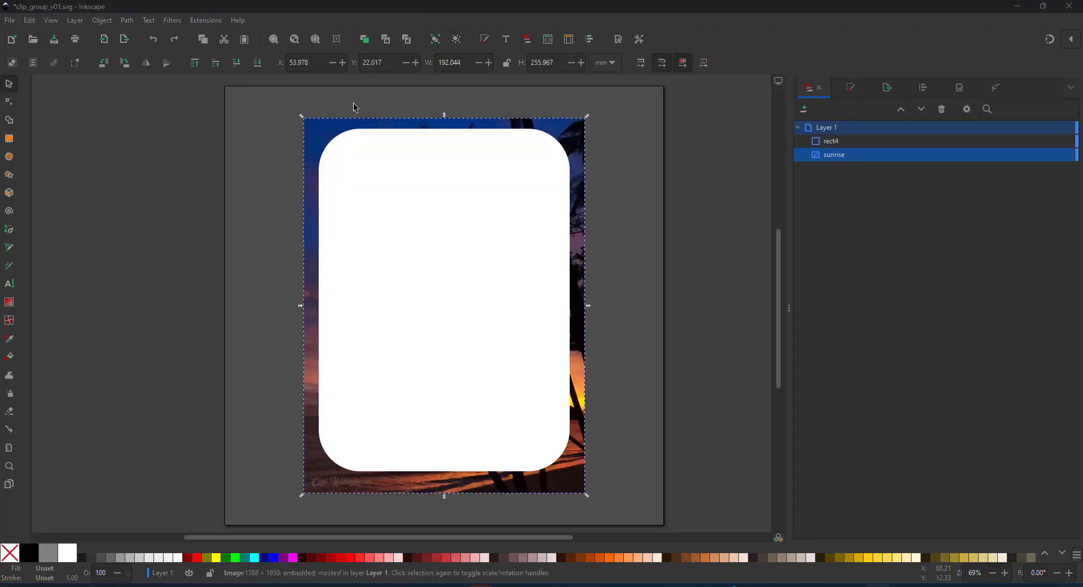
- Mask the sunrise image with the rounded rectangle filled black, and undo the mask
left_click(375, 164)
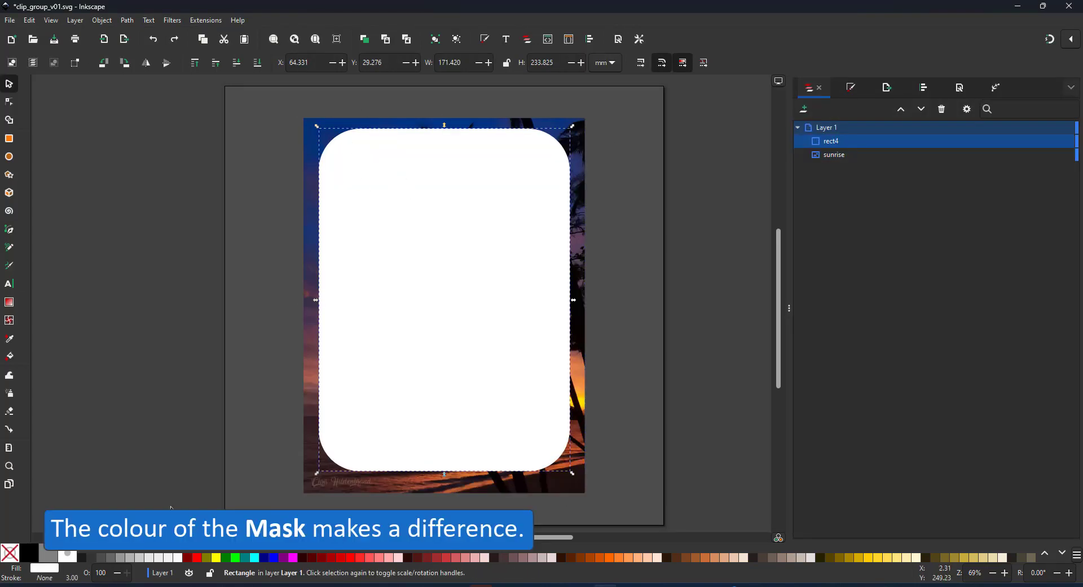
left_click(31, 554)
key("shift")
left_click(311, 278, "shift")
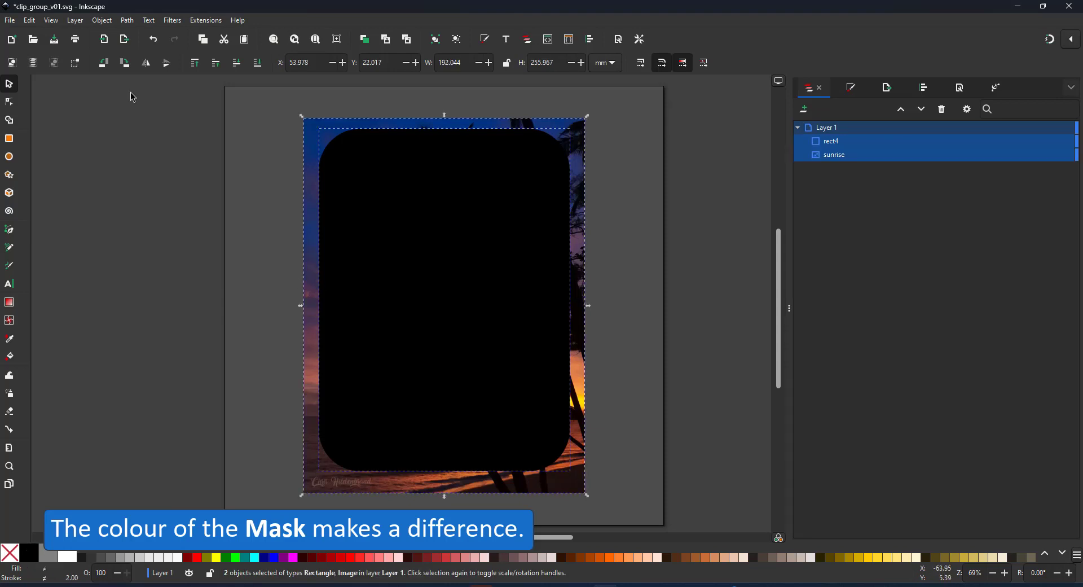
left_click(102, 21)
mouse_move(176, 176)
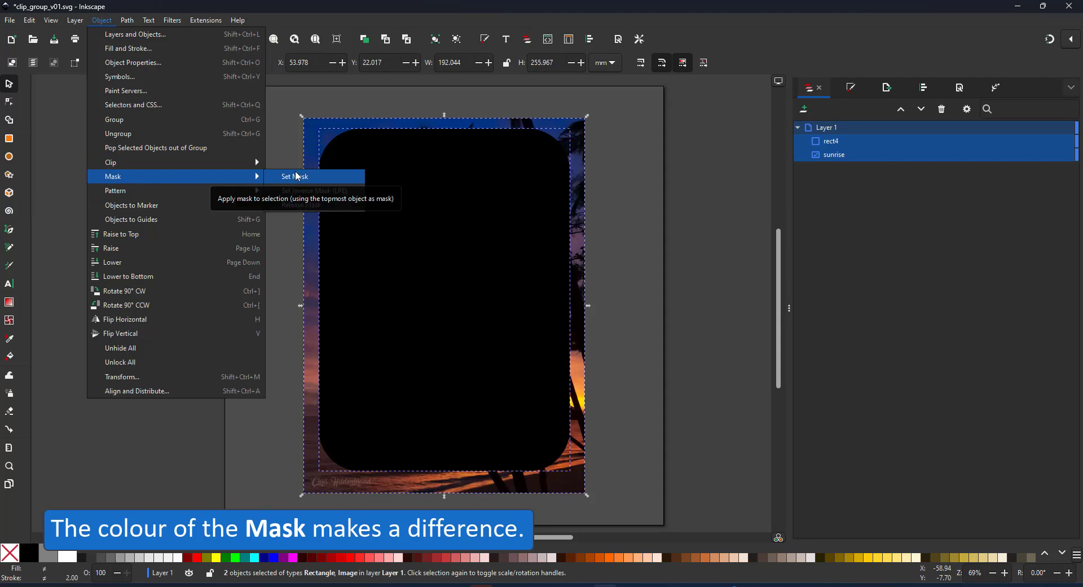
left_click(297, 177)
key("ctrl+z")
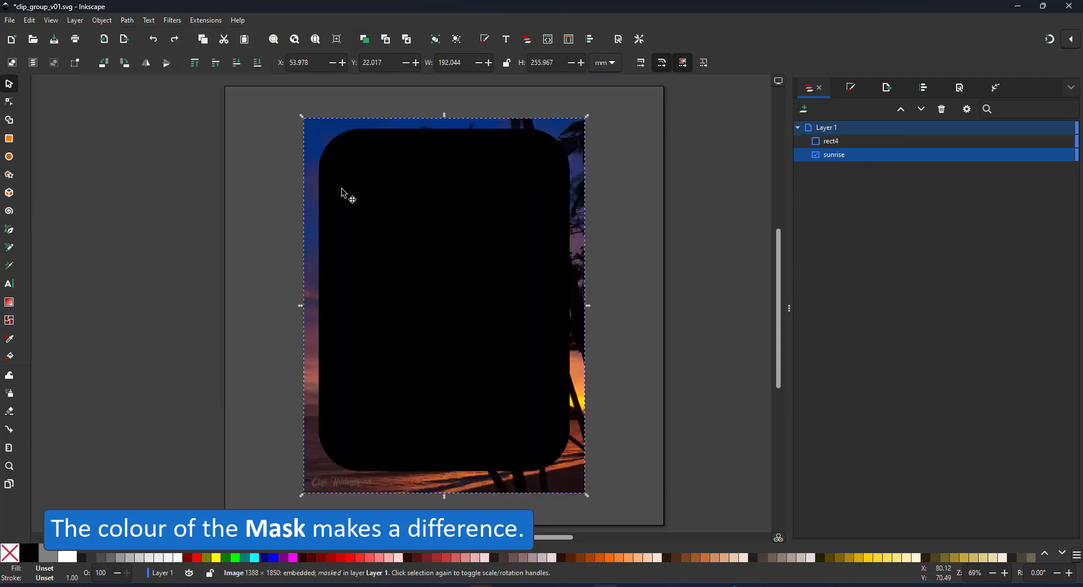
- Mask the sunrise image with the rounded rectangle filled mid-grey, and undo the mask
left_click(357, 202)
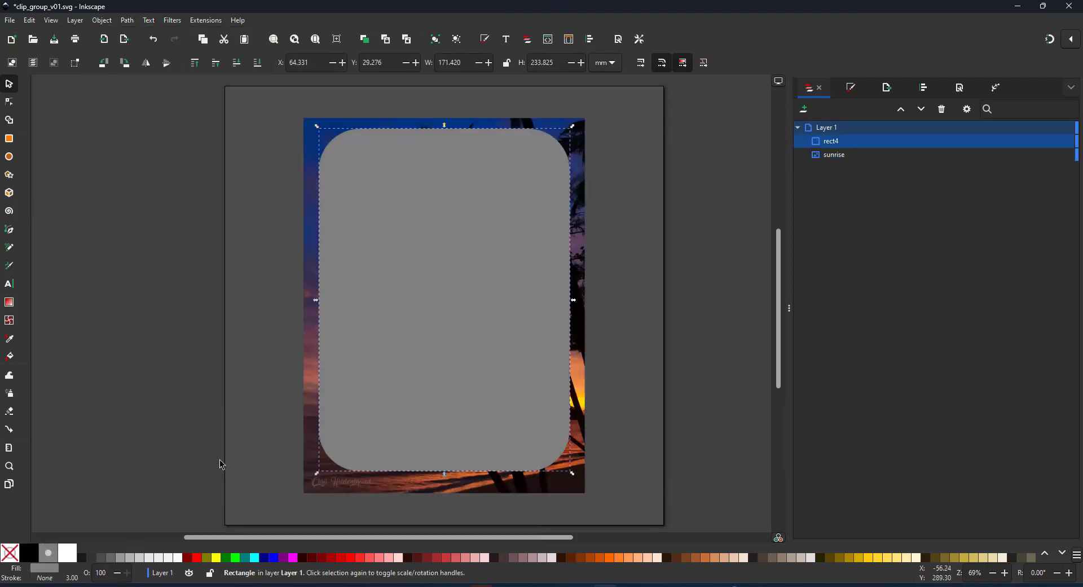
left_click(309, 334, "shift")
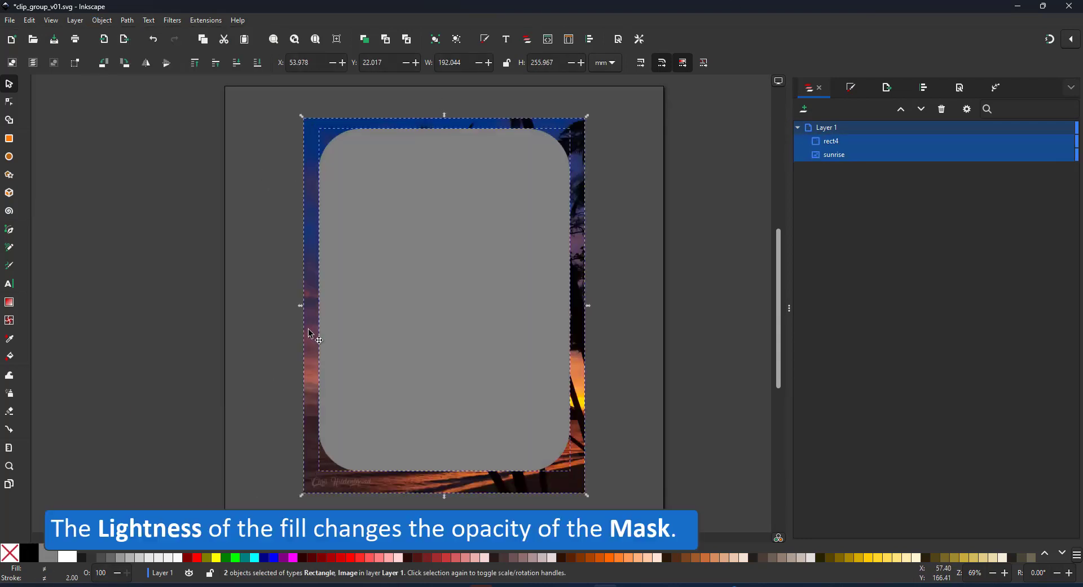
left_click(79, 24)
mouse_move(102, 21)
mouse_move(157, 181)
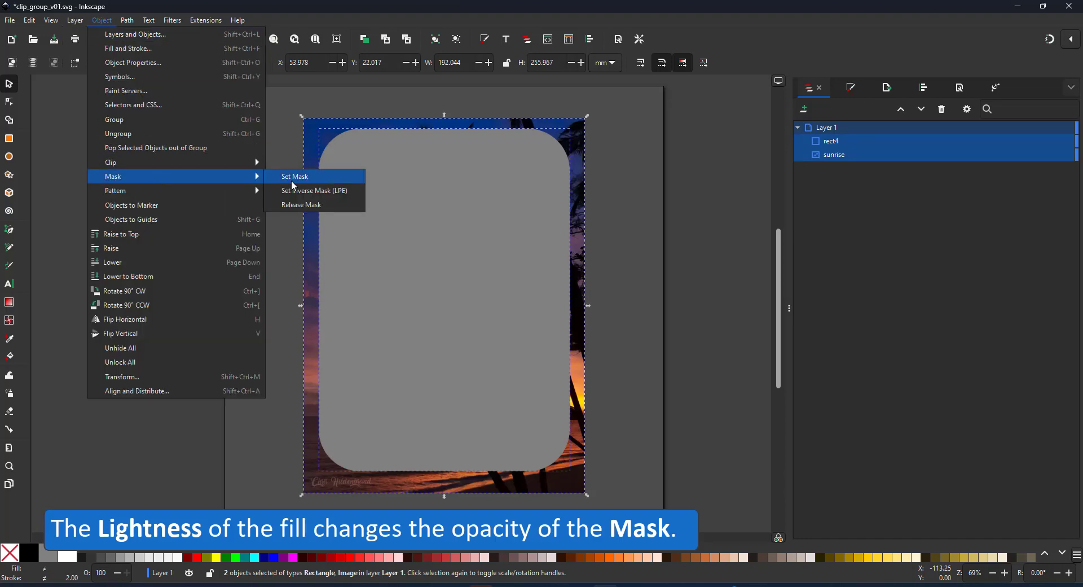
left_click(316, 177)
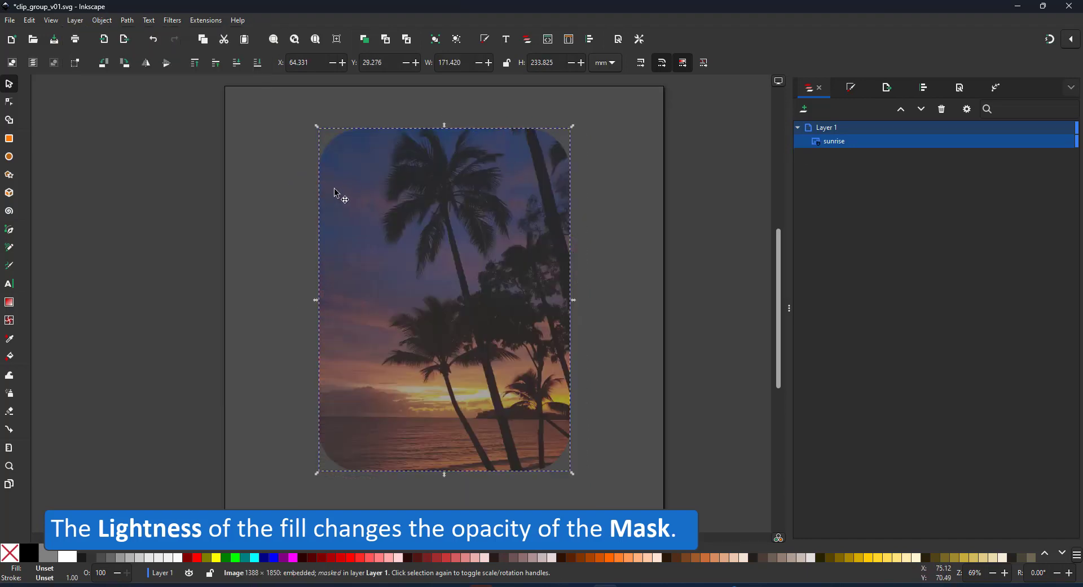
key("ctrl+shift+f")
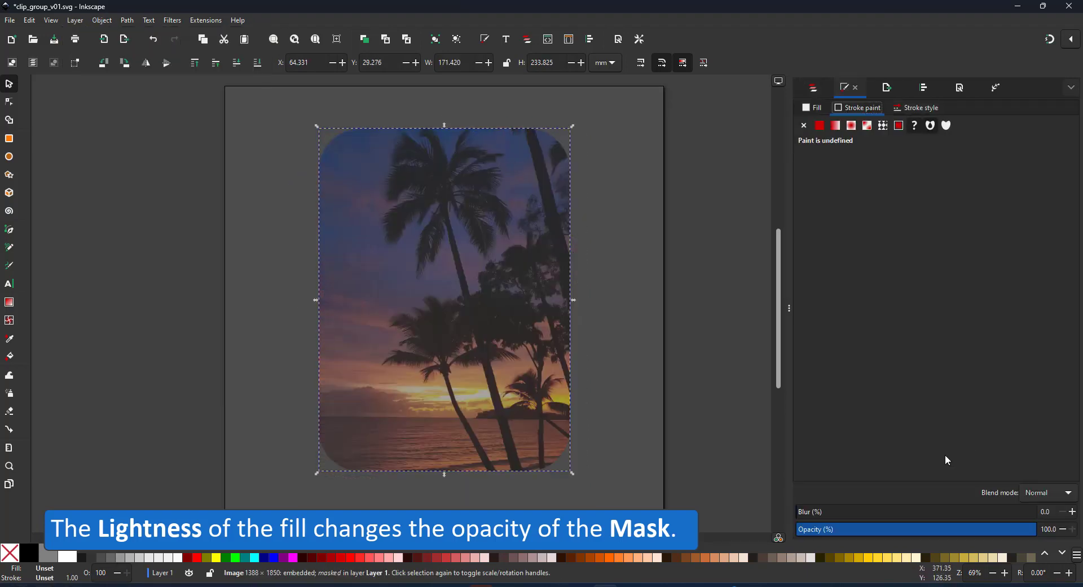
key("ctrl+z")
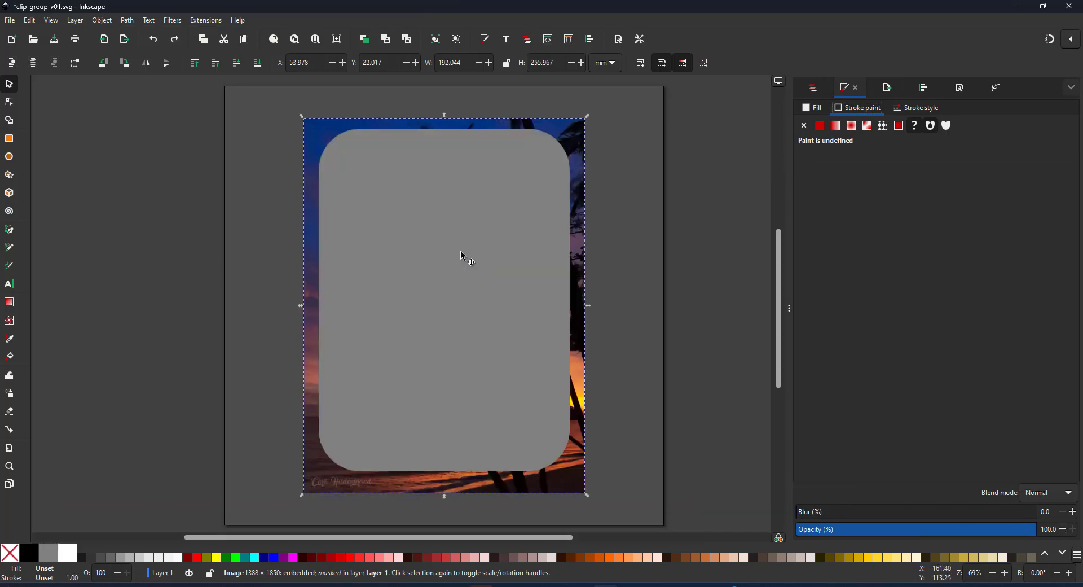
- Mask the sunrise image with the rounded rectangle filled red (#FF0000), and undo the mask
left_click(355, 560)
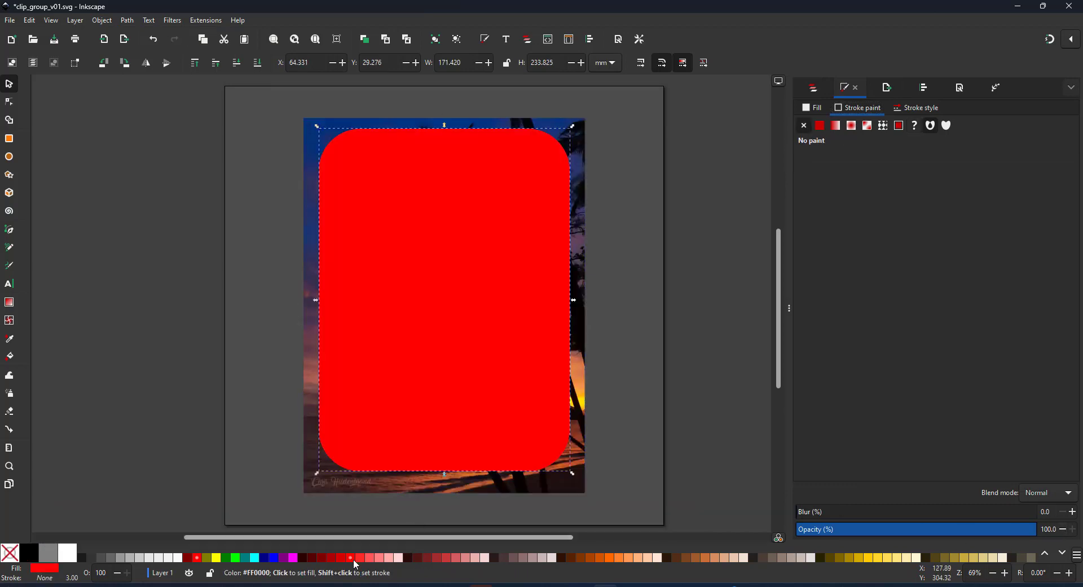
left_click(334, 479, "shift")
left_click(102, 21)
mouse_move(172, 180)
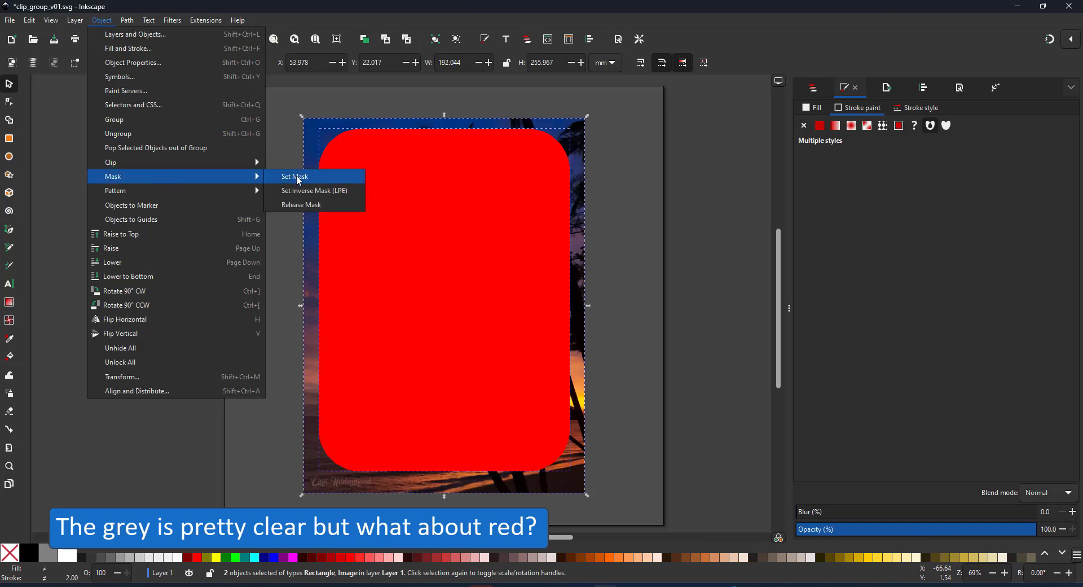
left_click(305, 179)
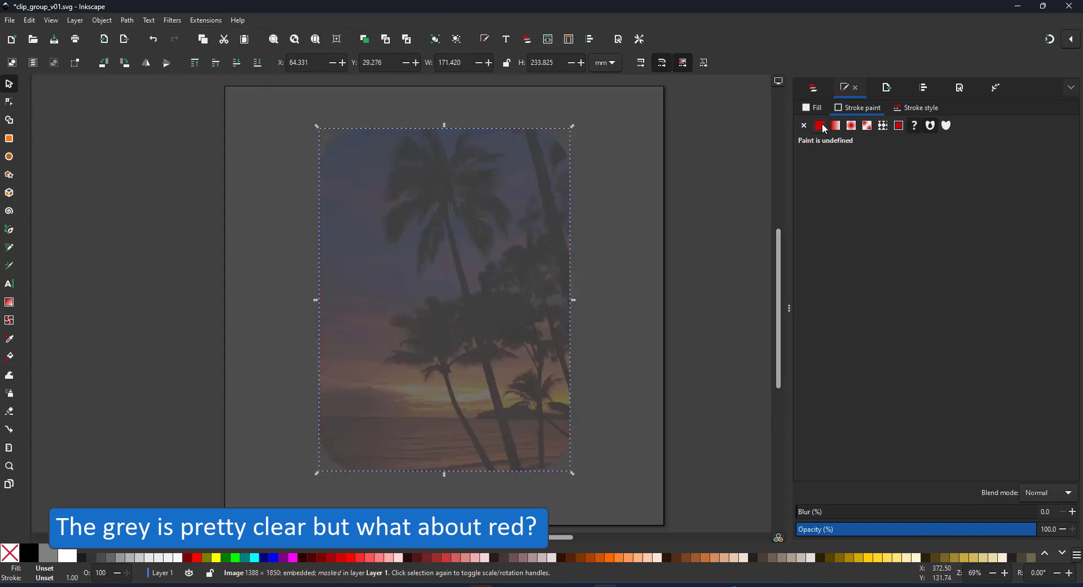
key("ctrl+z")
- Raise the HSL lightness of the rounded rectangle's red fill to 71
left_click(594, 192)
left_click(561, 177)
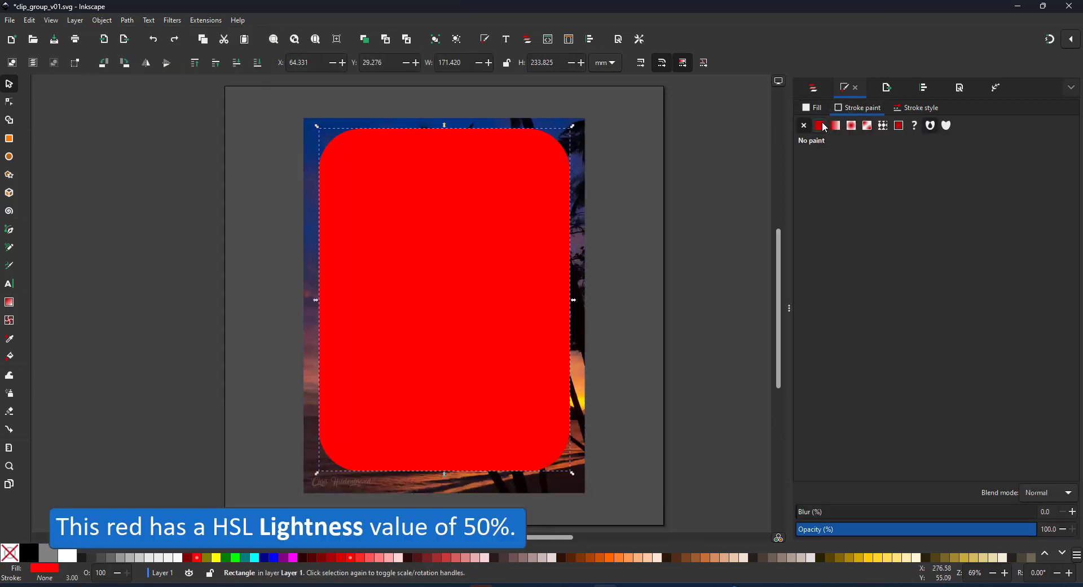
left_click(816, 108)
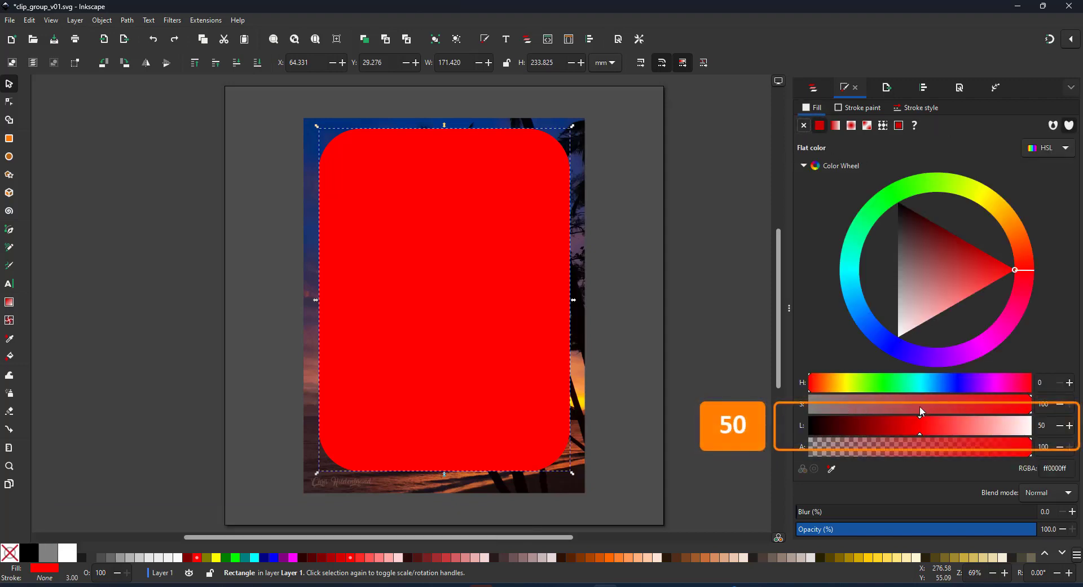
left_click_drag(918, 424, 970, 425)
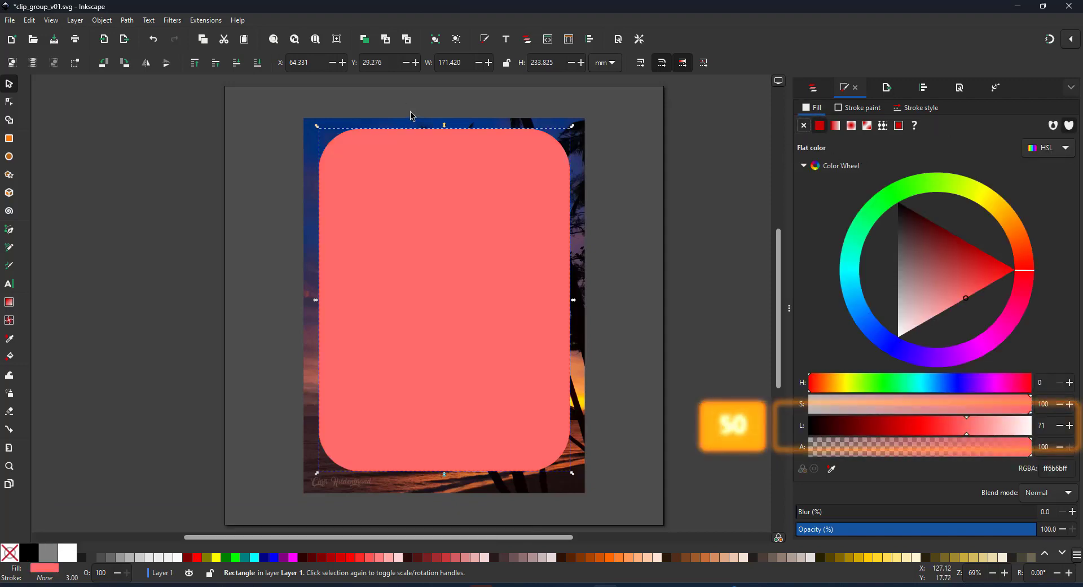
- Mask the sunrise image with the light red rounded rectangle, and undo the mask
key("ctrl+a")
left_click(102, 20)
mouse_move(152, 176)
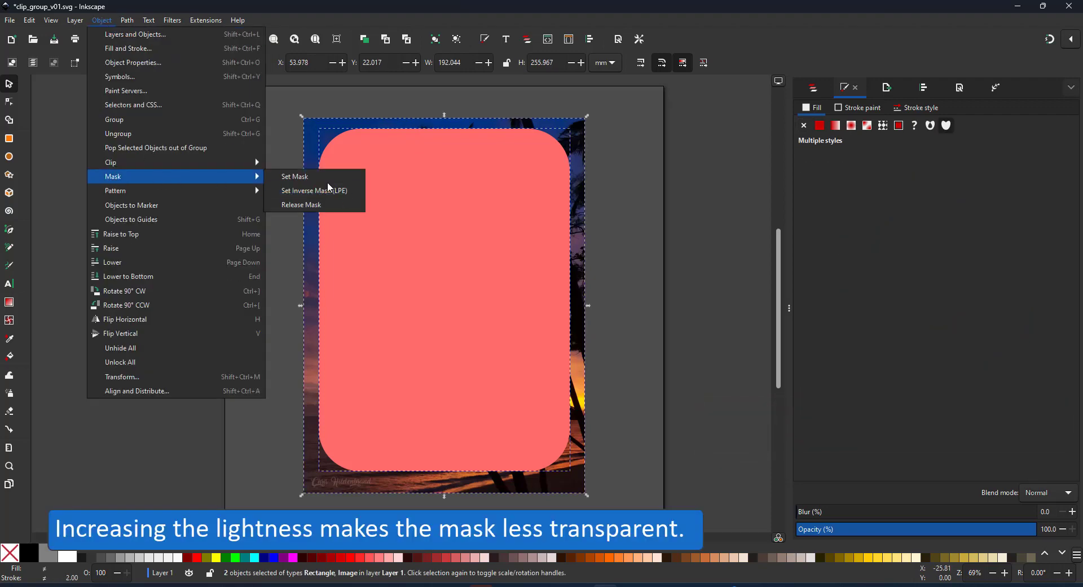
left_click(327, 182)
key("ctrl+z")
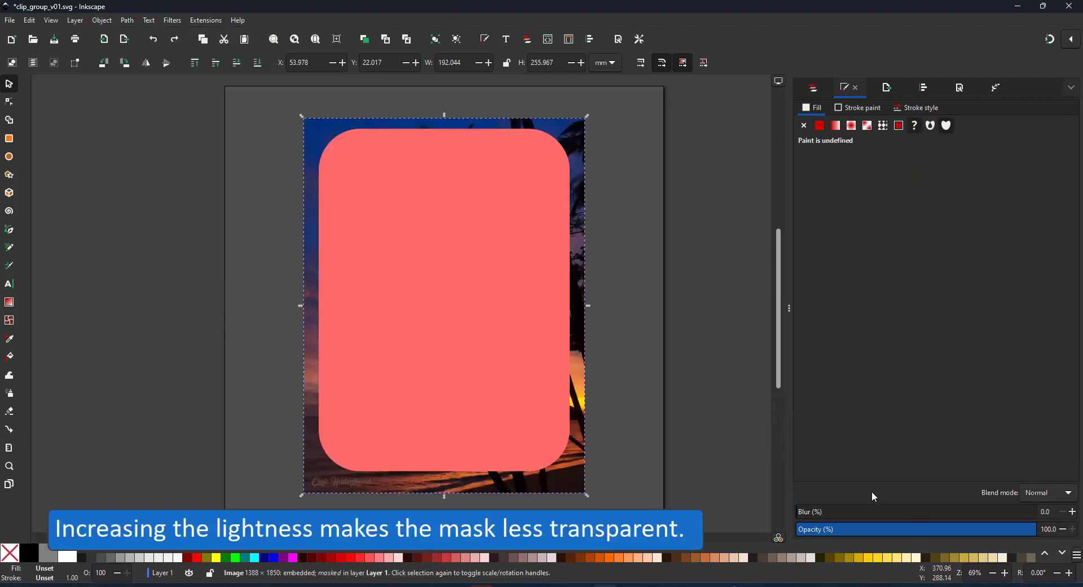
- Lower the rounded rectangle's HSL lightness to 13, mask the sunrise image with it, and undo the mask
left_click(547, 342)
left_click(839, 432)
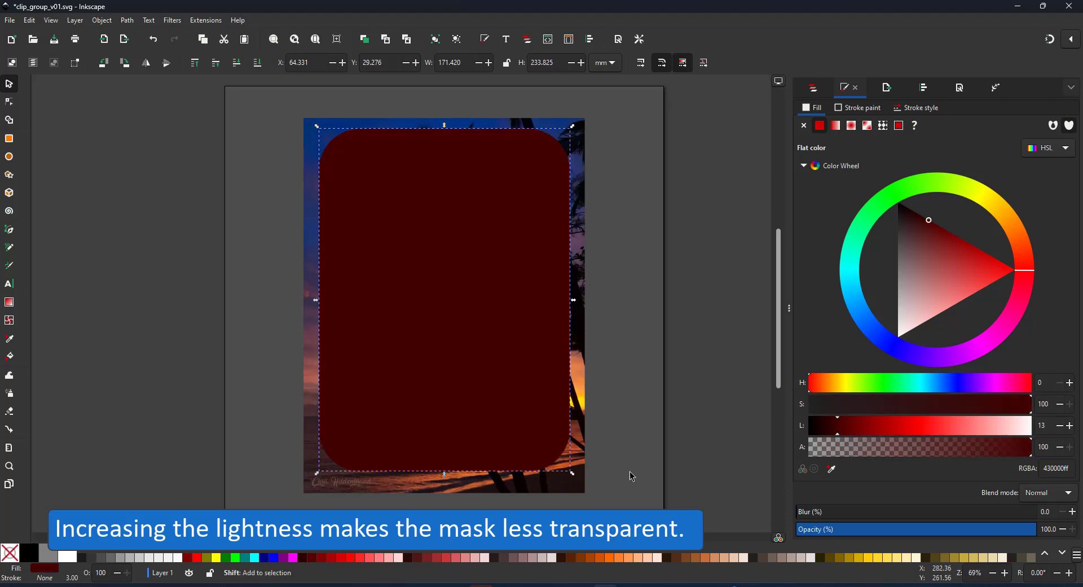
left_click(571, 483, "shift")
left_click(102, 21)
mouse_move(145, 174)
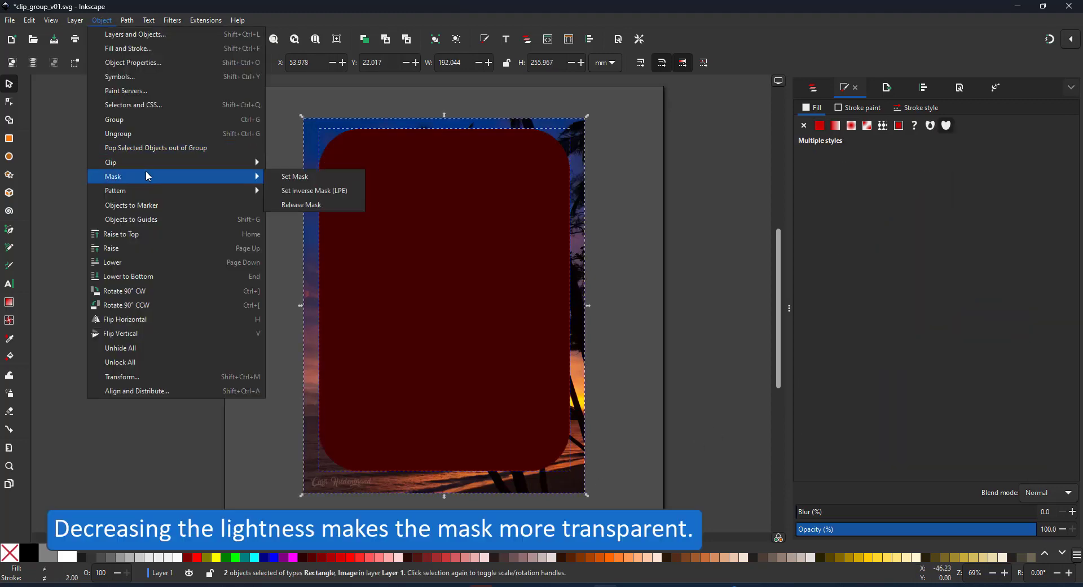
left_click(307, 175)
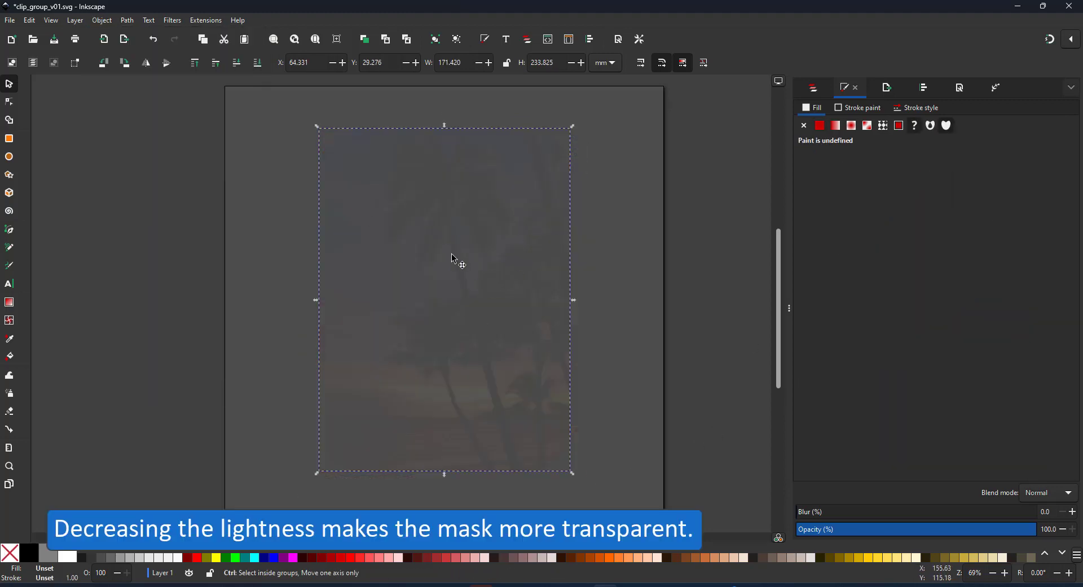
key("ctrl+z")
- Set the white rounded rectangle as a clip group
left_click(552, 294)
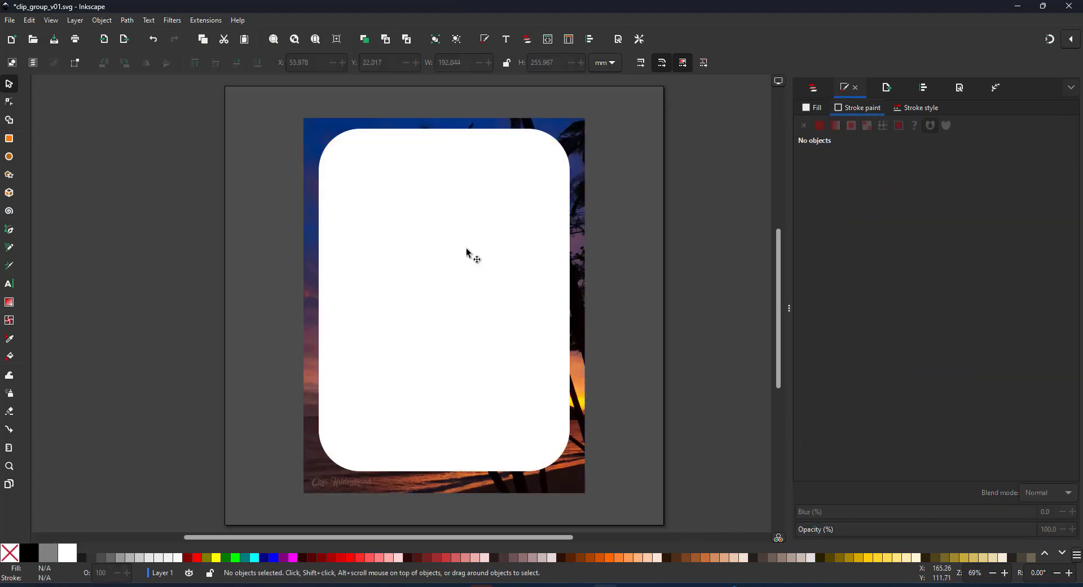
left_click(468, 253)
right_click(466, 249)
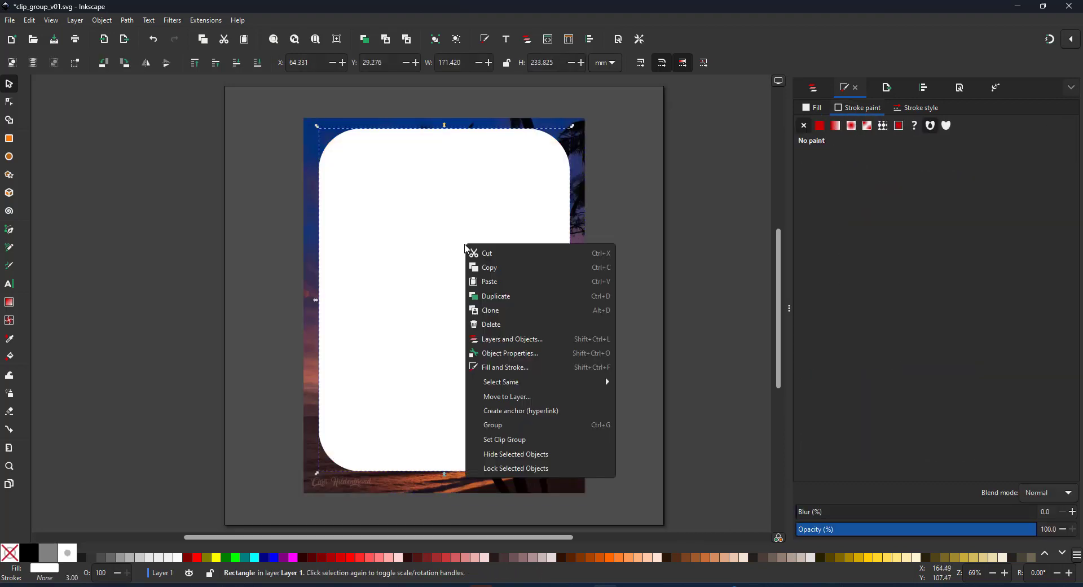
left_click(557, 439)
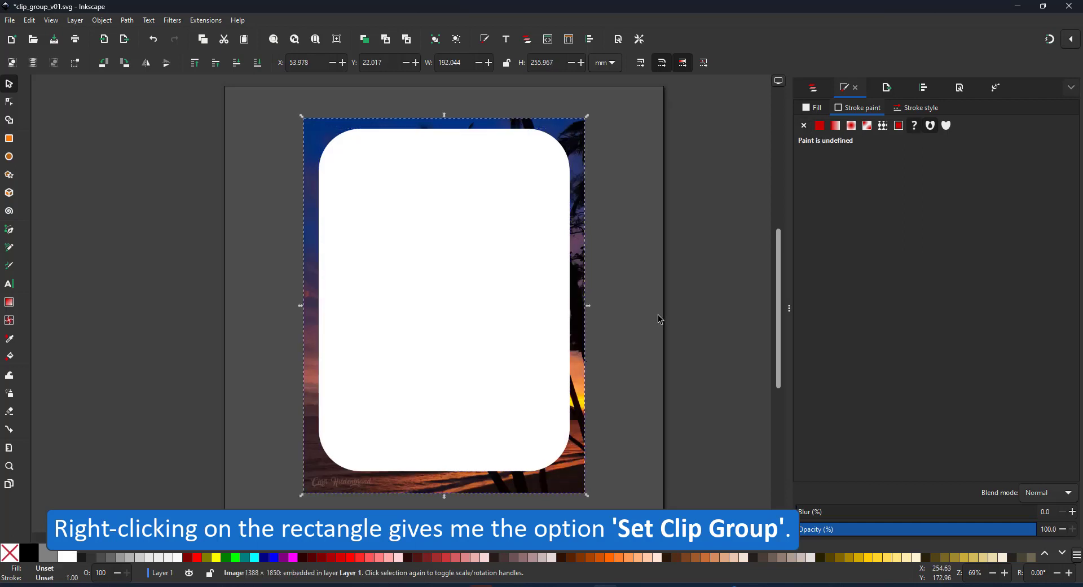
- Expand the new group and its Clip subgroup in the object list to inspect the rectangle inside
left_click(818, 92)
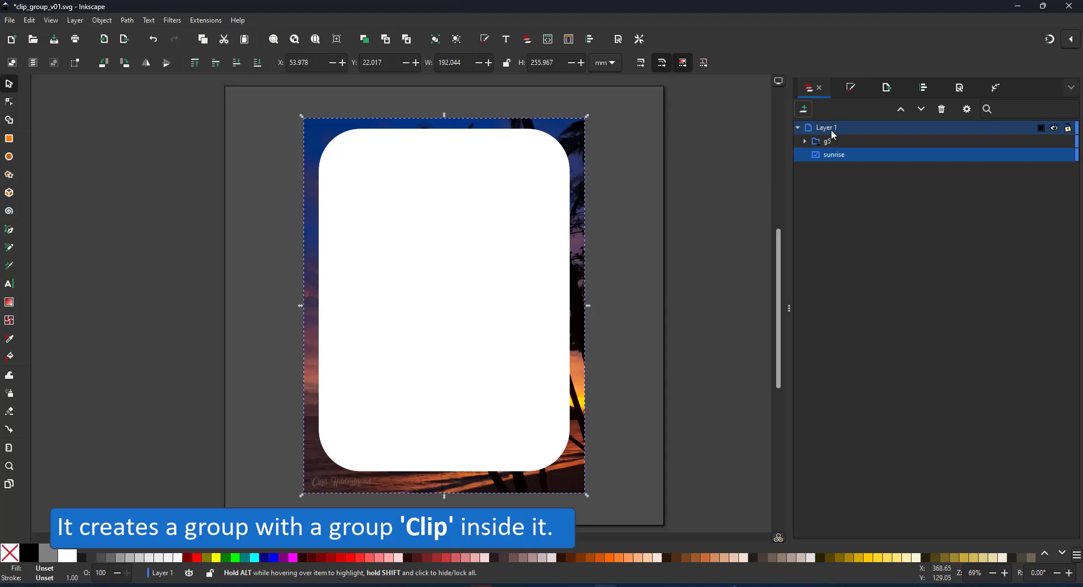
left_click(802, 142)
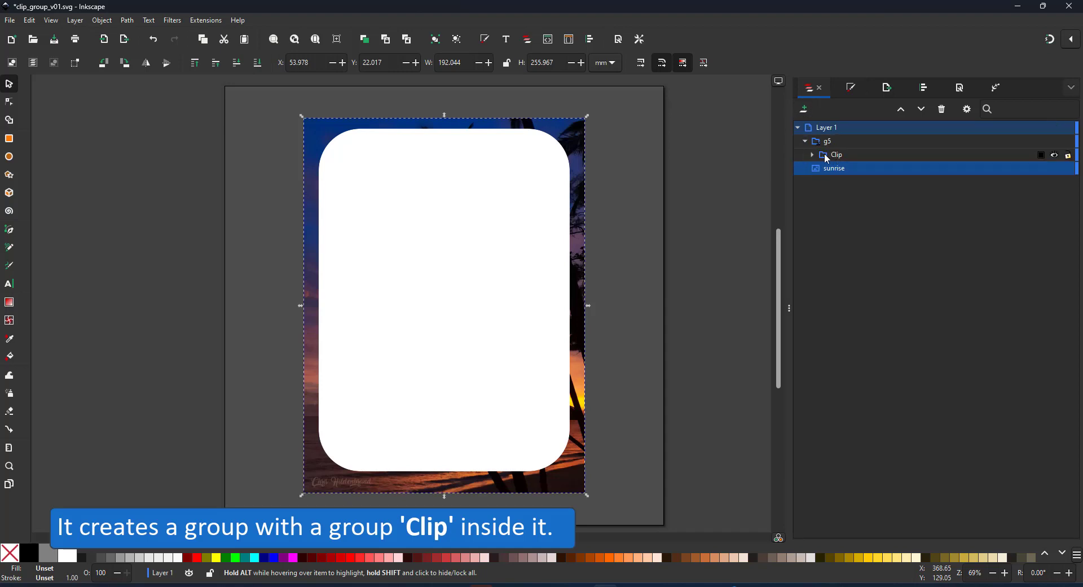
left_click(820, 155)
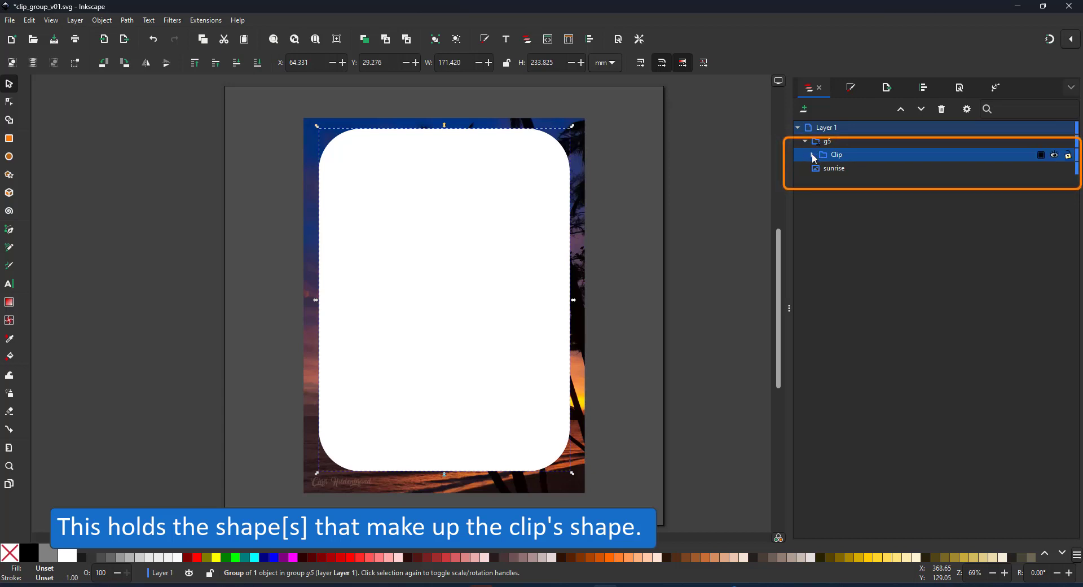
left_click(813, 155)
left_click(849, 170)
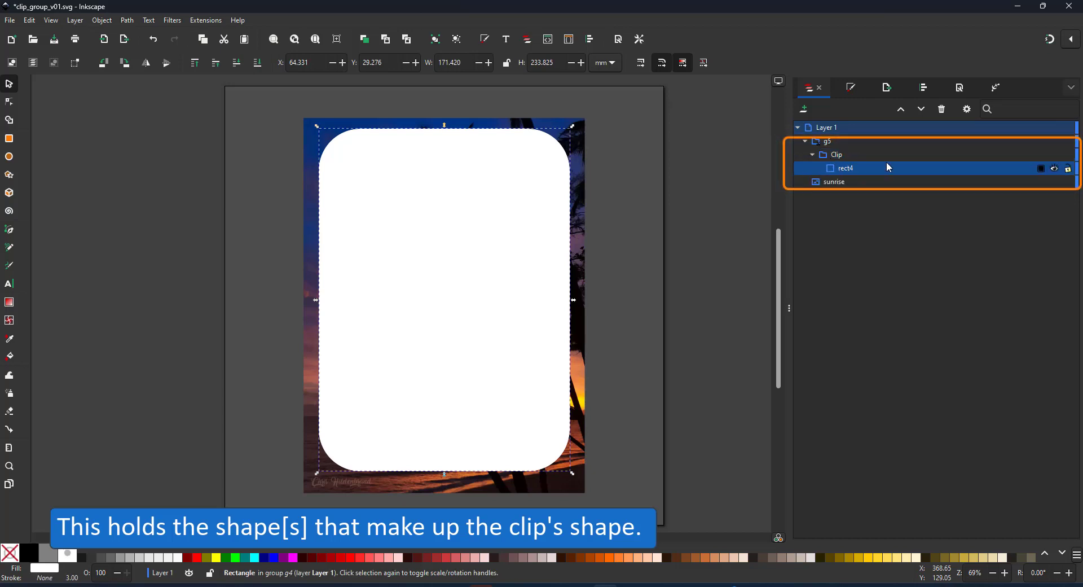
- Move the sunrise image into the clip group, directly above the Clip subgroup, and deselect it
left_click(835, 182)
left_click_drag(834, 183, 855, 155)
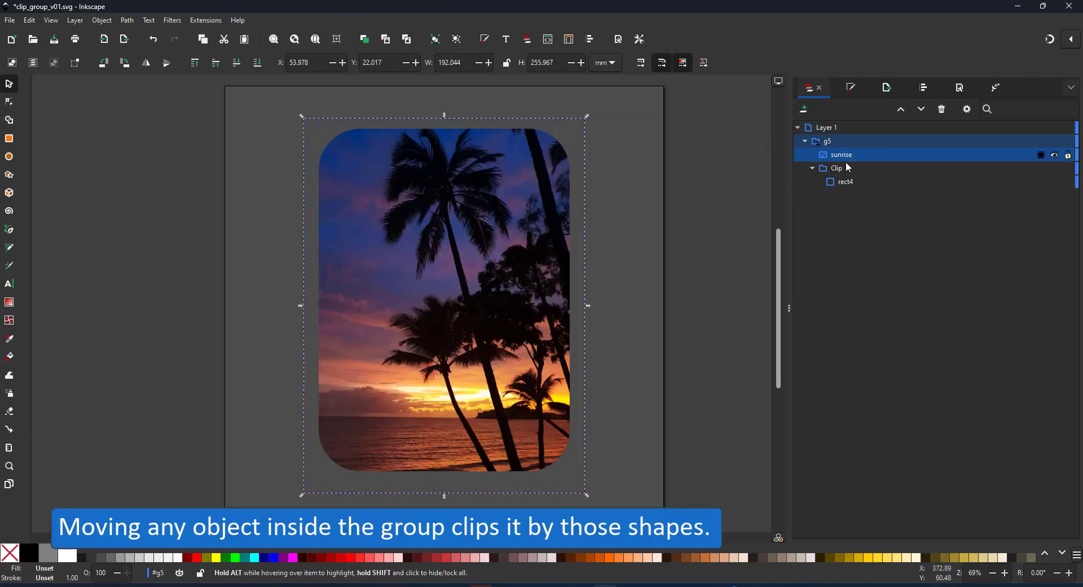
left_click(670, 193)
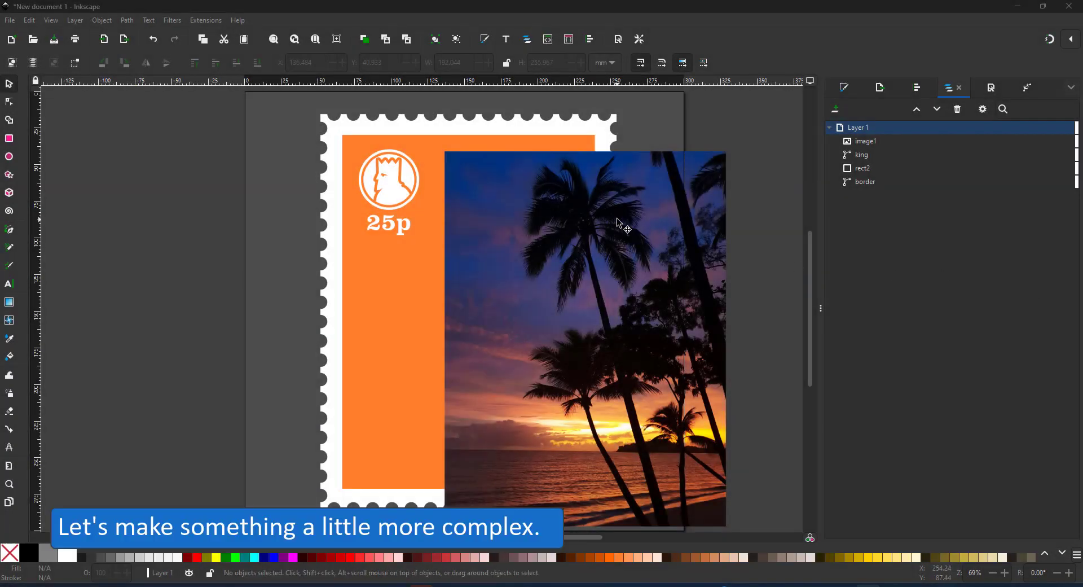
- Move the palm sunset photo over the stamp and lower it in the stacking order to just beneath the orange rectangle
left_click(617, 218)
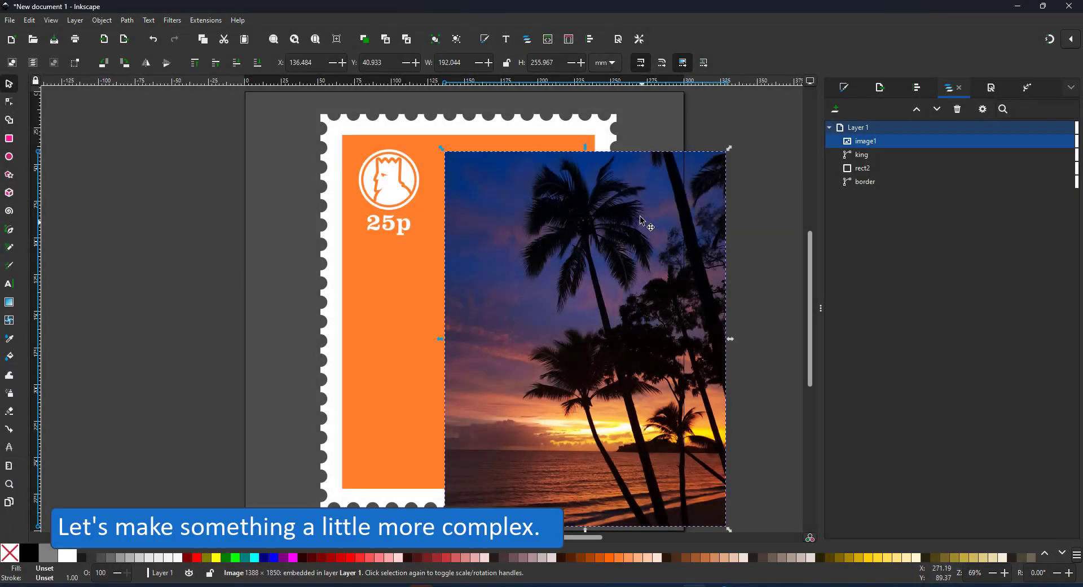
left_click(866, 182)
left_click(866, 173)
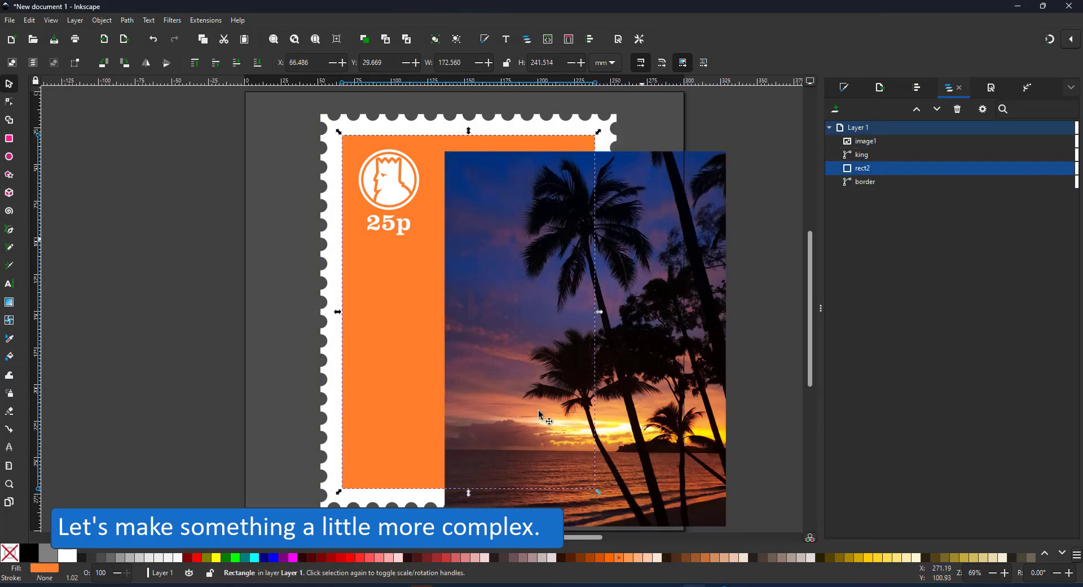
left_click(632, 359)
left_click_drag(604, 280, 481, 261)
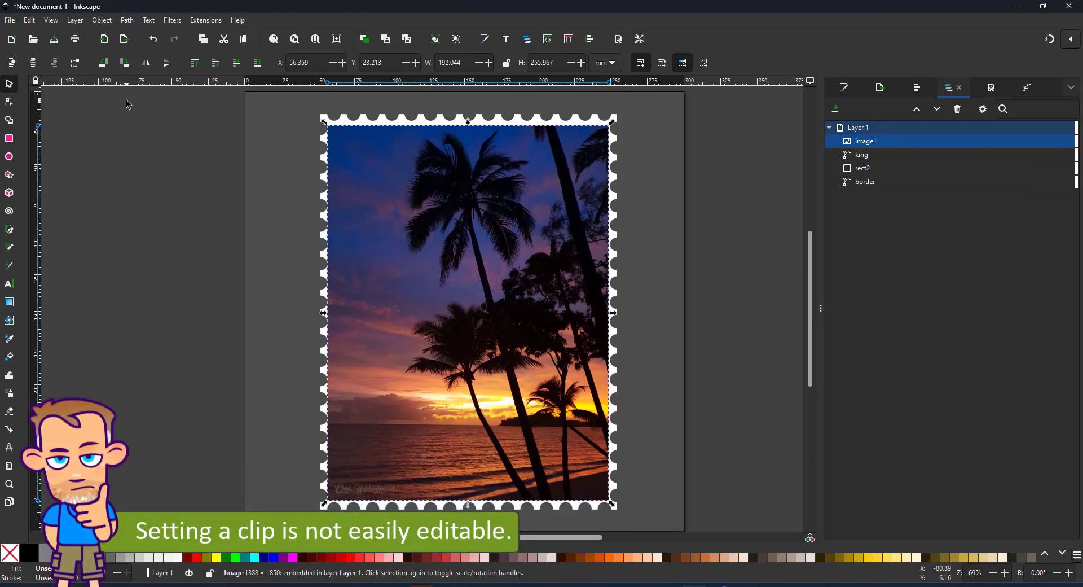
key("Page_Down")
key("Page_Down")
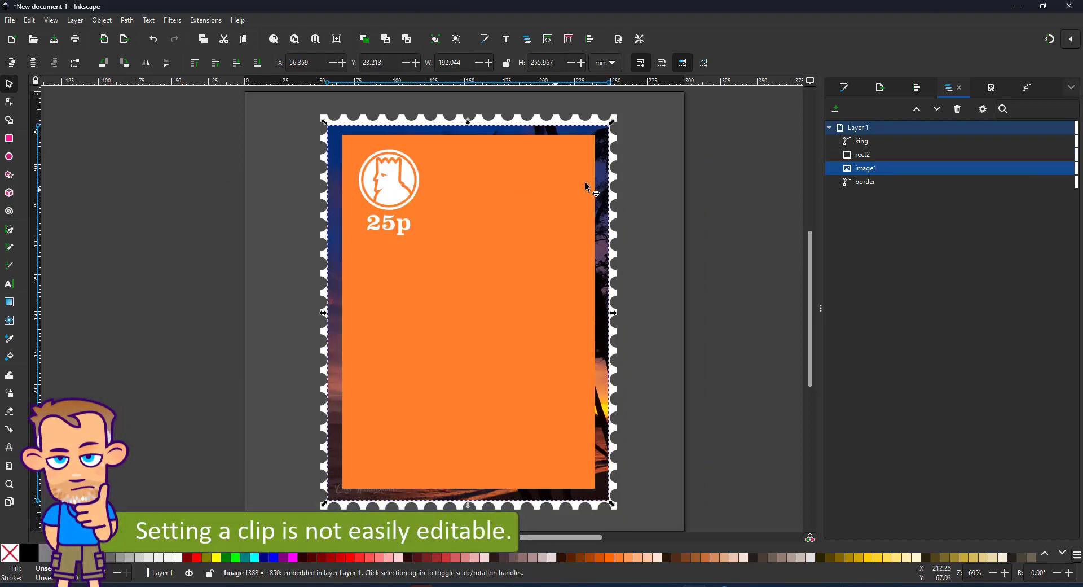
- Clip the palm sunset photo with the orange rectangle using Set Clip
left_click(588, 184)
left_click(603, 168, "shift")
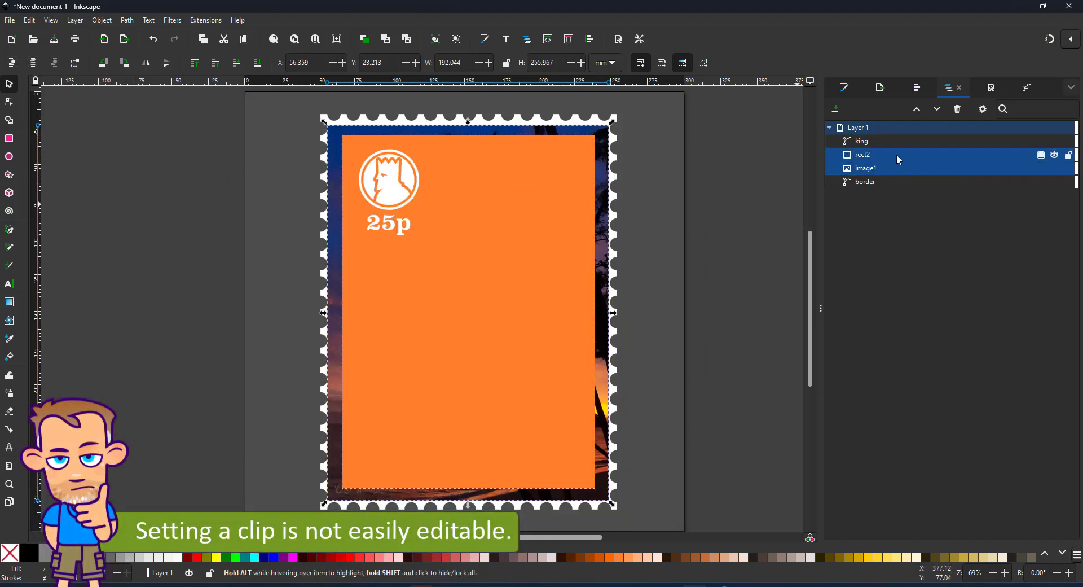
right_click(516, 176)
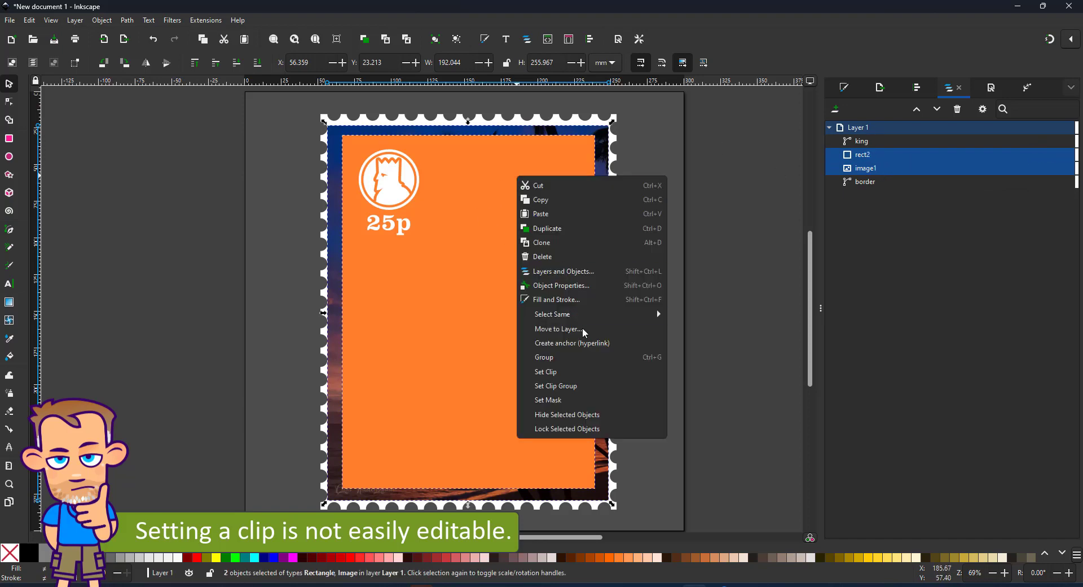
left_click(570, 369)
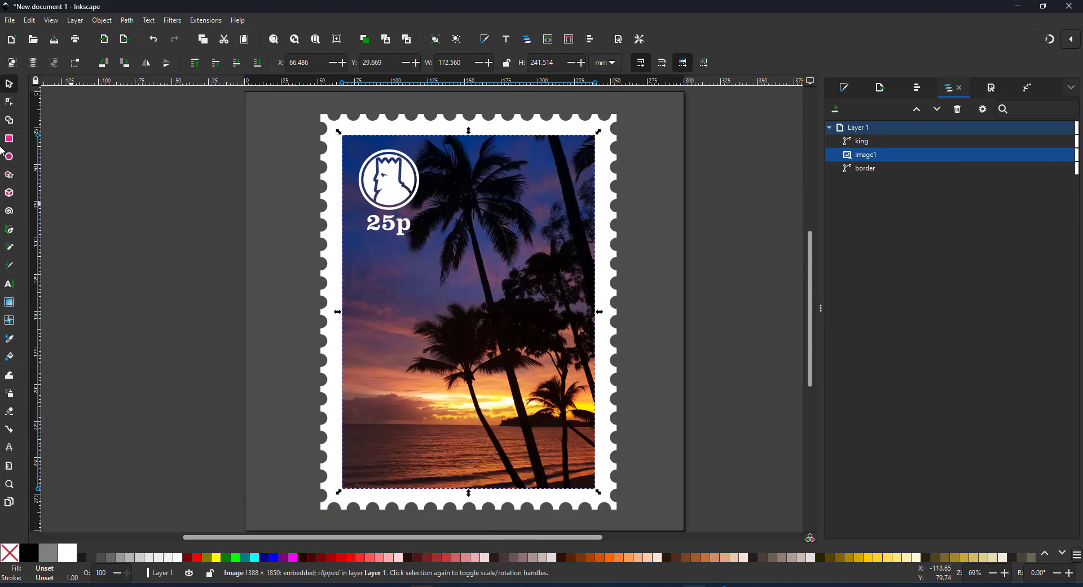
- Check the clipped photo with the Node tool for editable clip nodes, and undo the clip
left_click(6, 102)
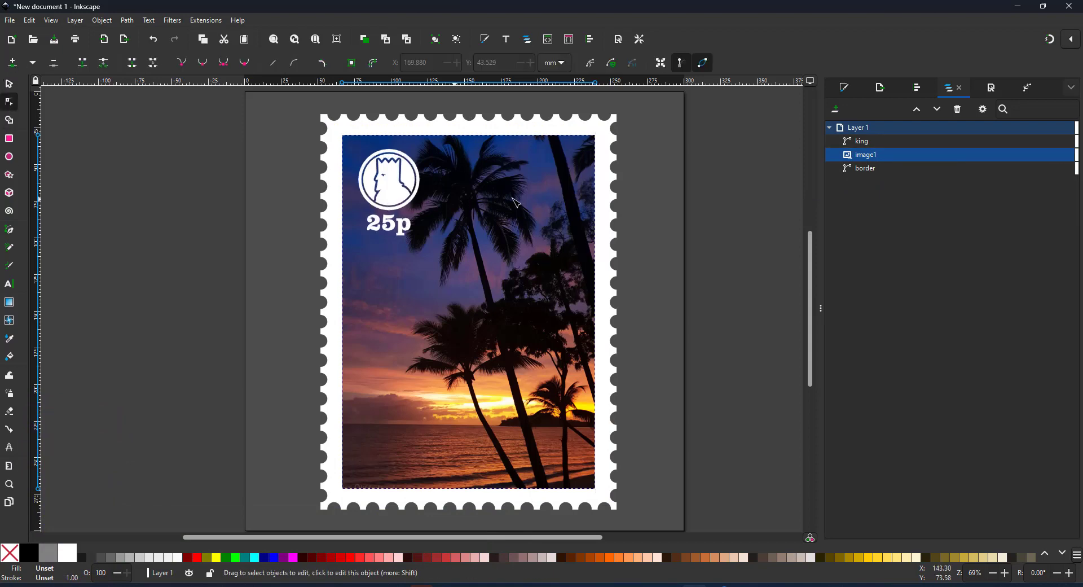
left_click(9, 86)
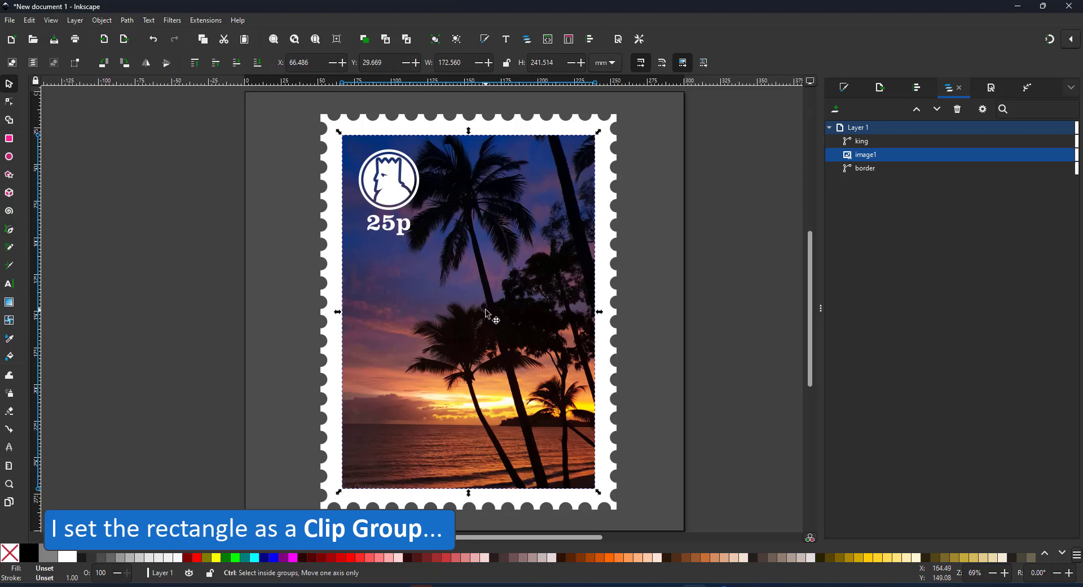
key("ctrl+z")
- Set the stamp's orange rectangle as a clip group
left_click(543, 296)
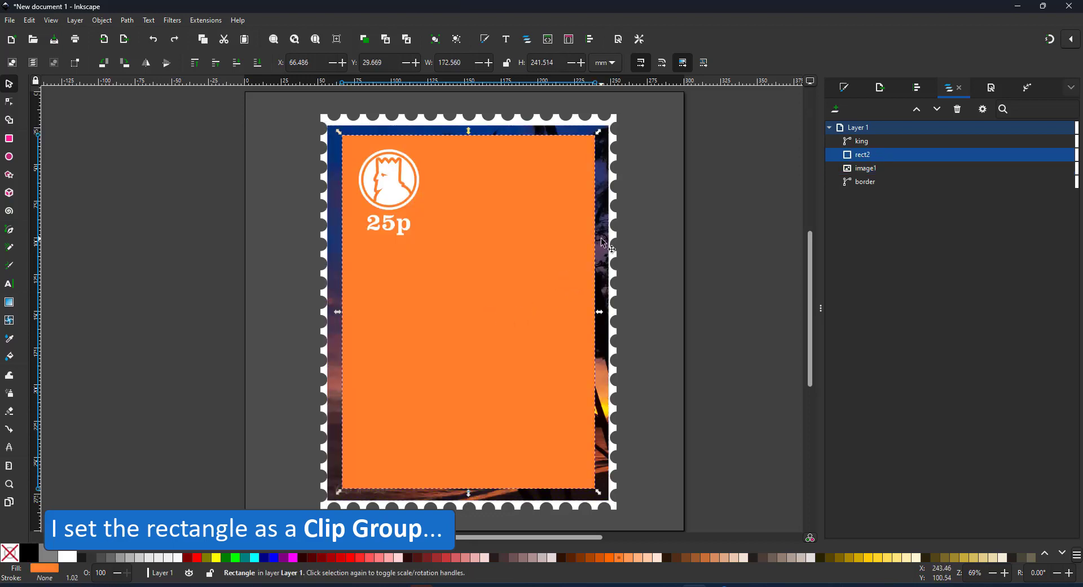
right_click(573, 238)
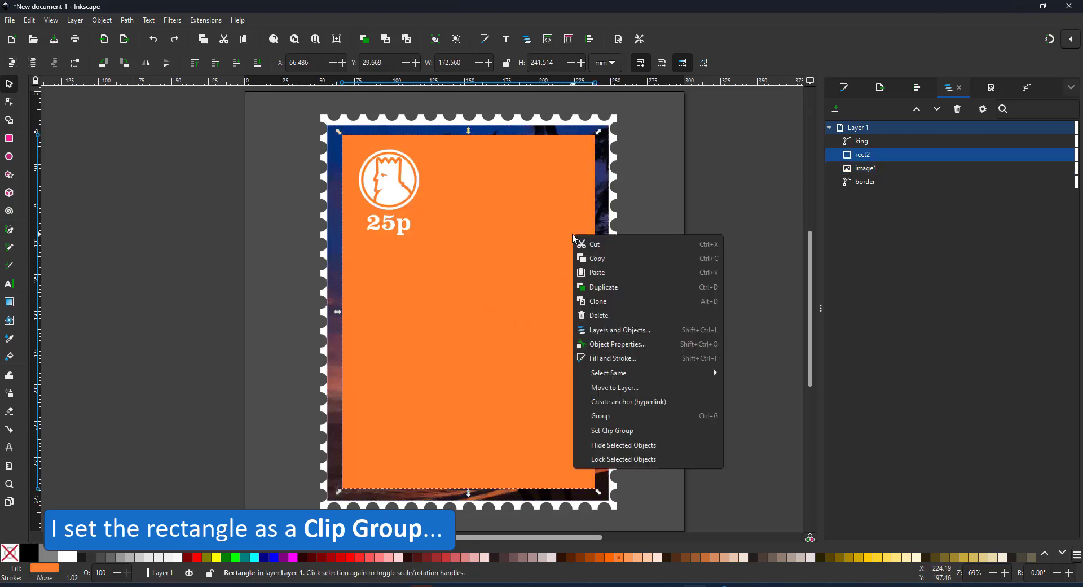
left_click(622, 430)
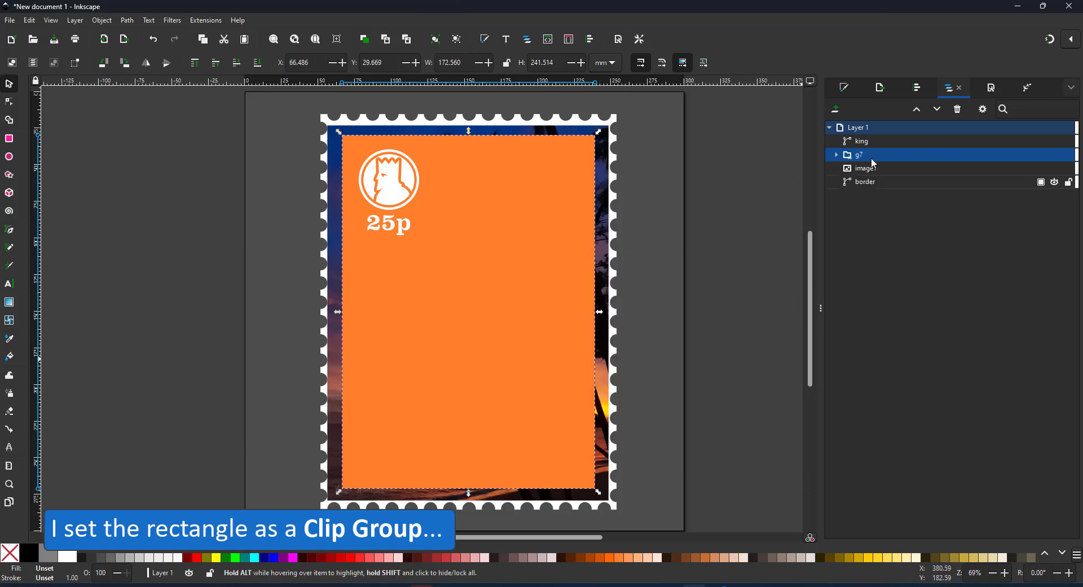
- Expand the stamp's clip group and move image1 inside it, directly above the Clip subgroup
left_click(837, 156)
left_click(843, 168)
left_click(879, 181)
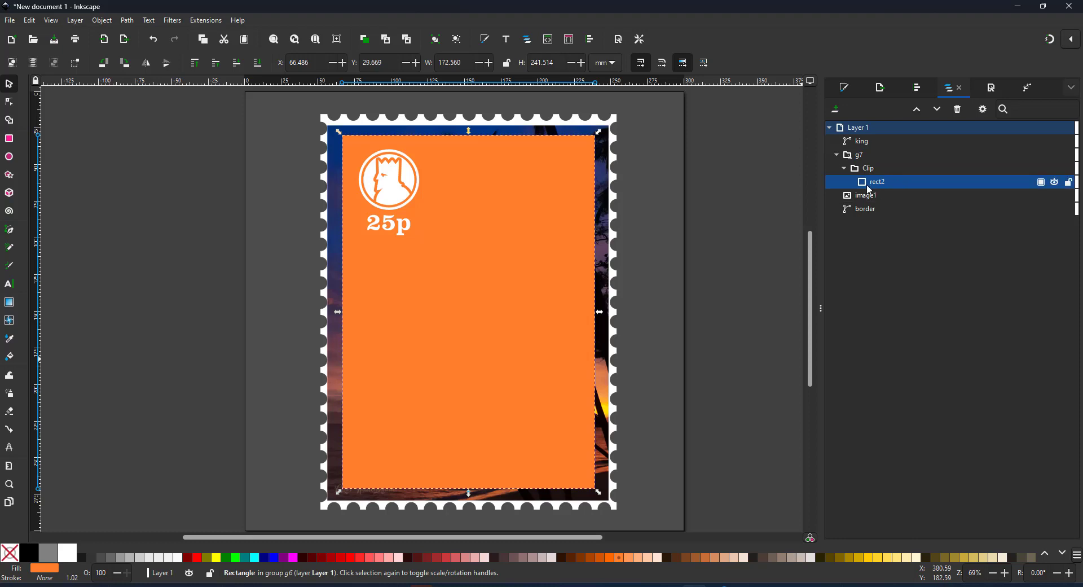
left_click(853, 197)
left_click_drag(852, 194, 888, 165)
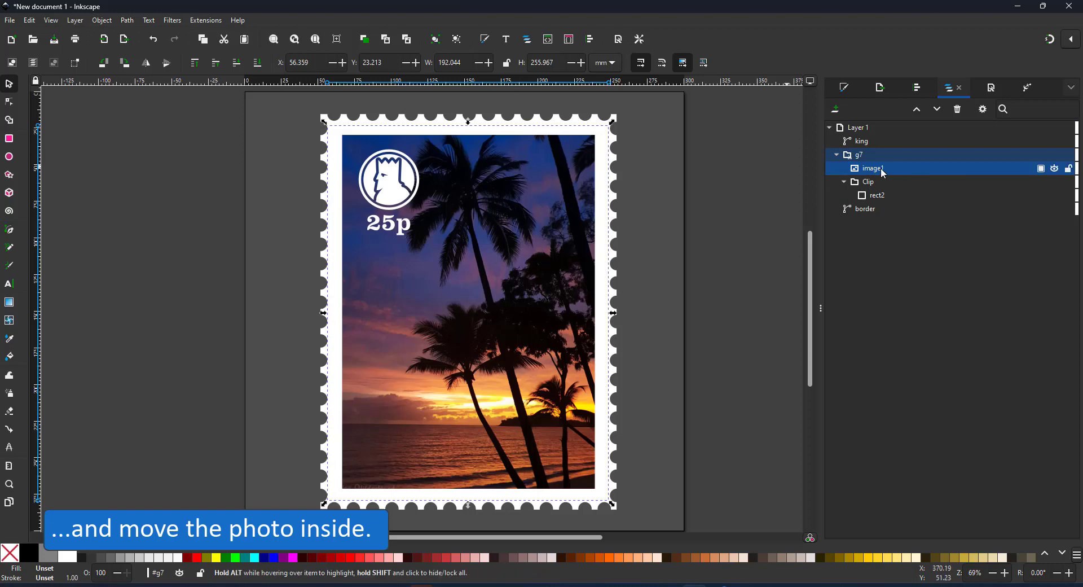
left_click(885, 194)
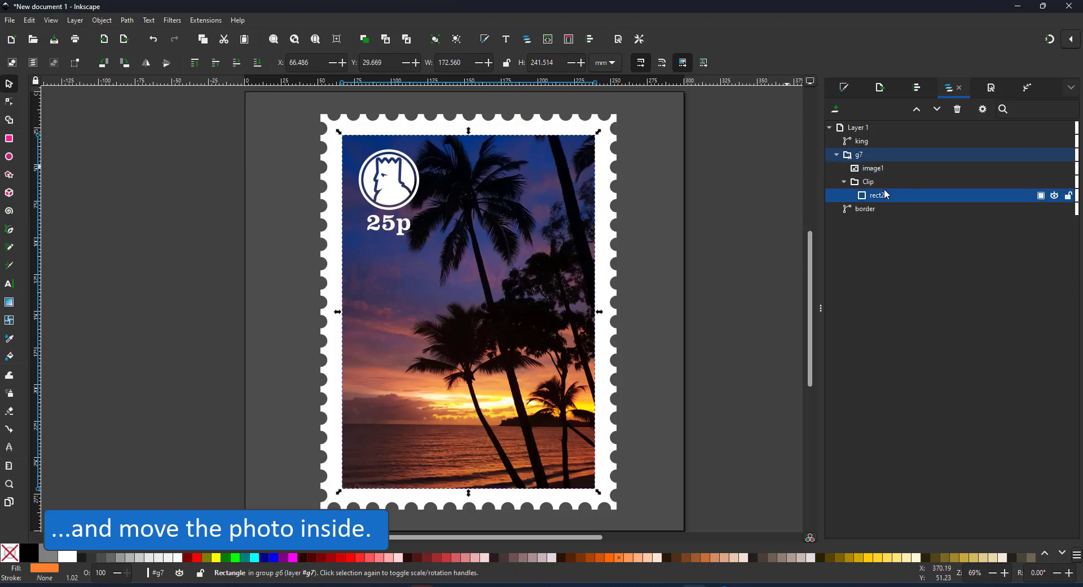
- Move the king emblem up so it overlaps the photo's top edge, and place it in the Clip subgroup above rect2
left_click(860, 142)
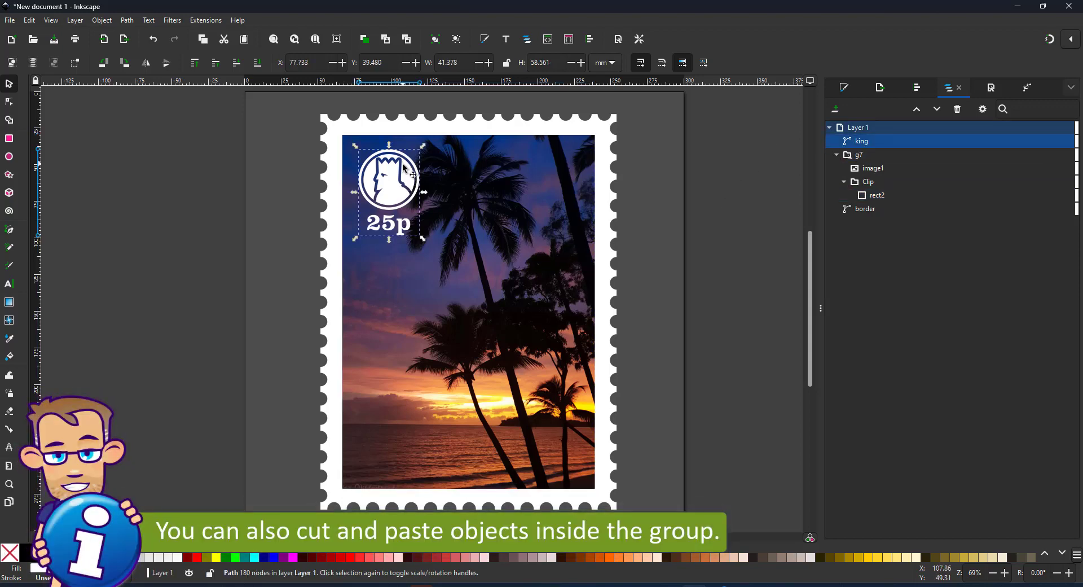
left_click_drag(404, 188, 411, 162)
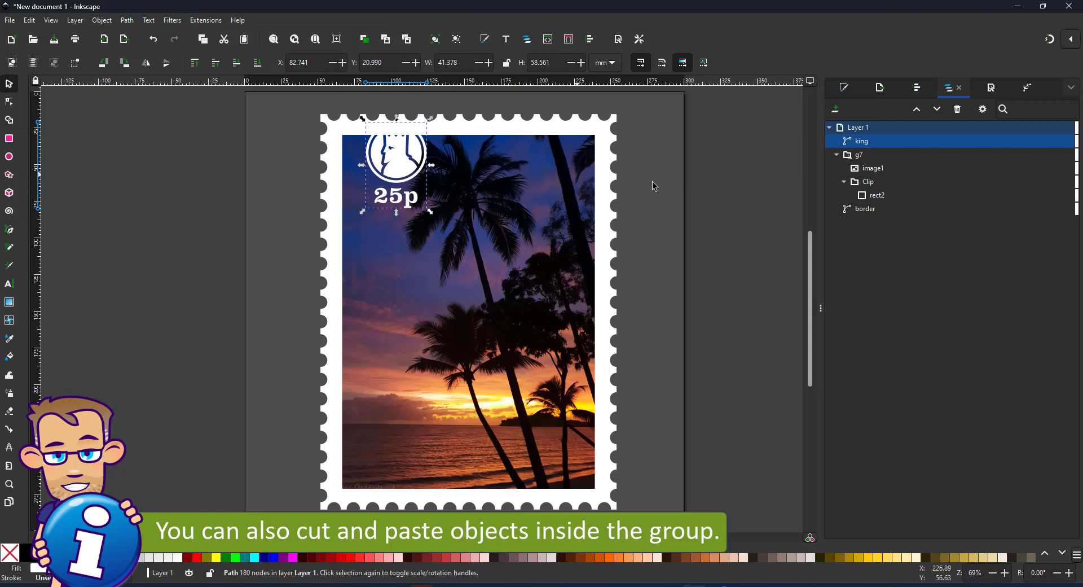
left_click_drag(861, 141, 872, 180)
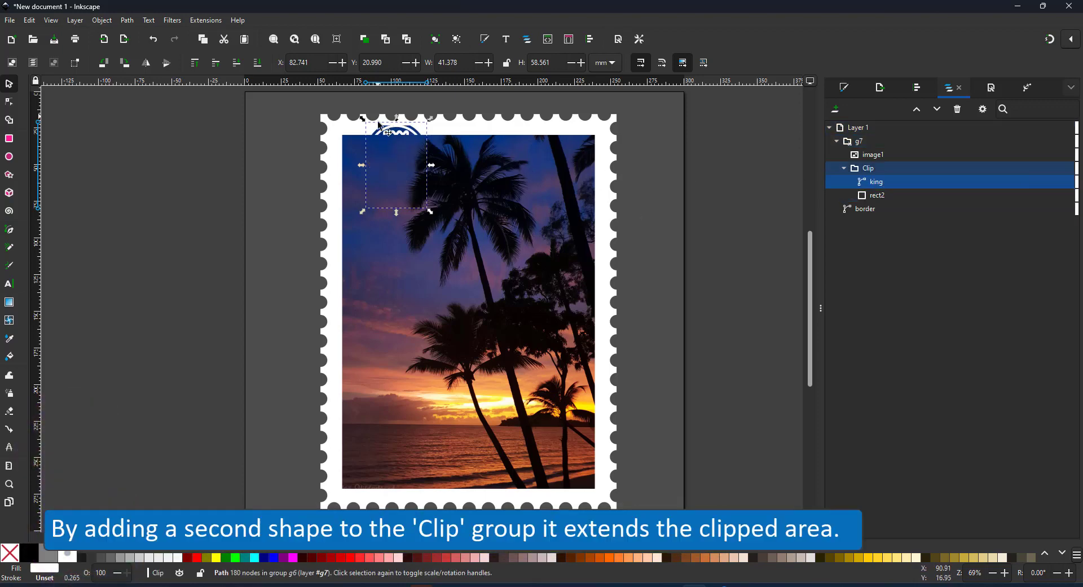
left_click(873, 181)
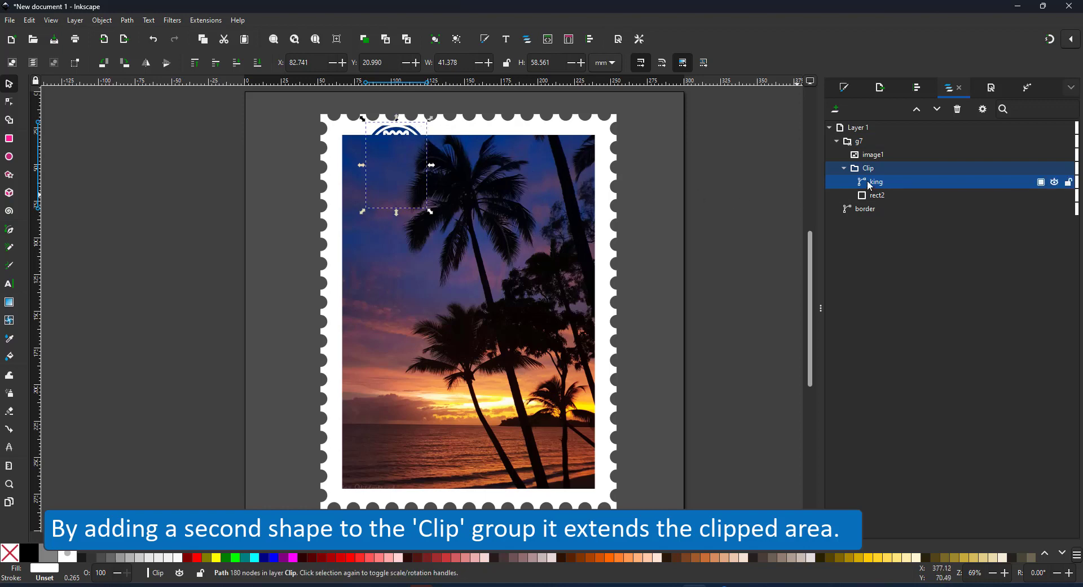
- Lock image1 inside the clip group
left_click(398, 149)
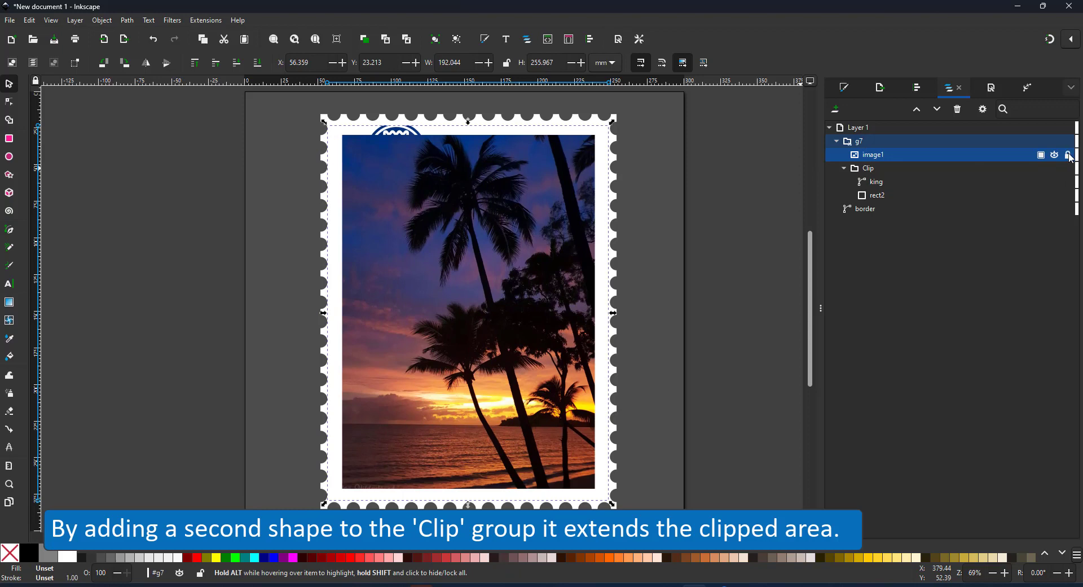
left_click(1069, 155)
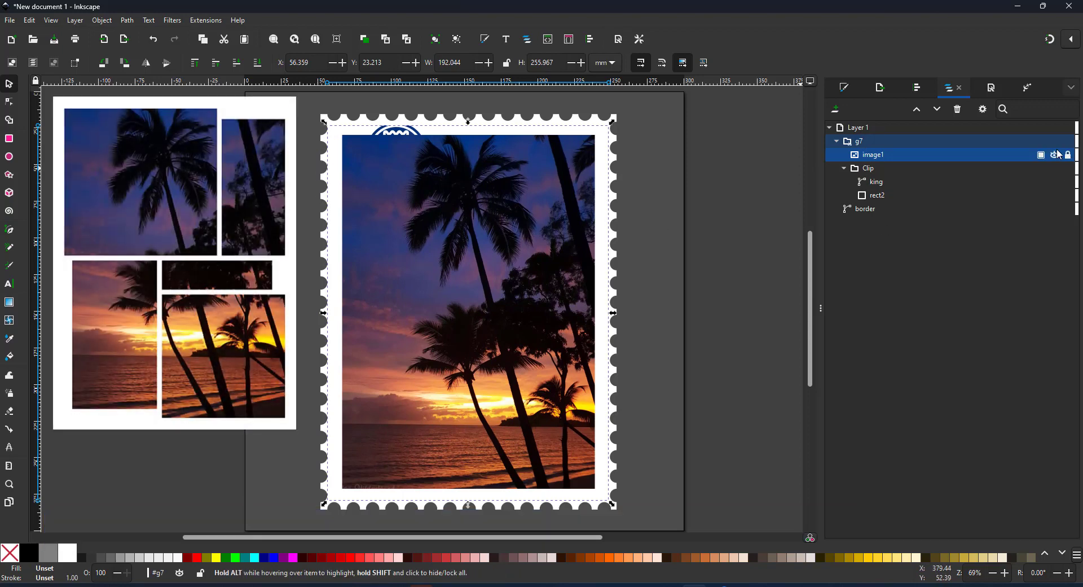
- With image1 temporarily hidden, move the king emblem in the Clip subgroup down so it lies fully inside the orange rectangle
left_click(1058, 154)
left_click(1054, 157)
left_click(1056, 157)
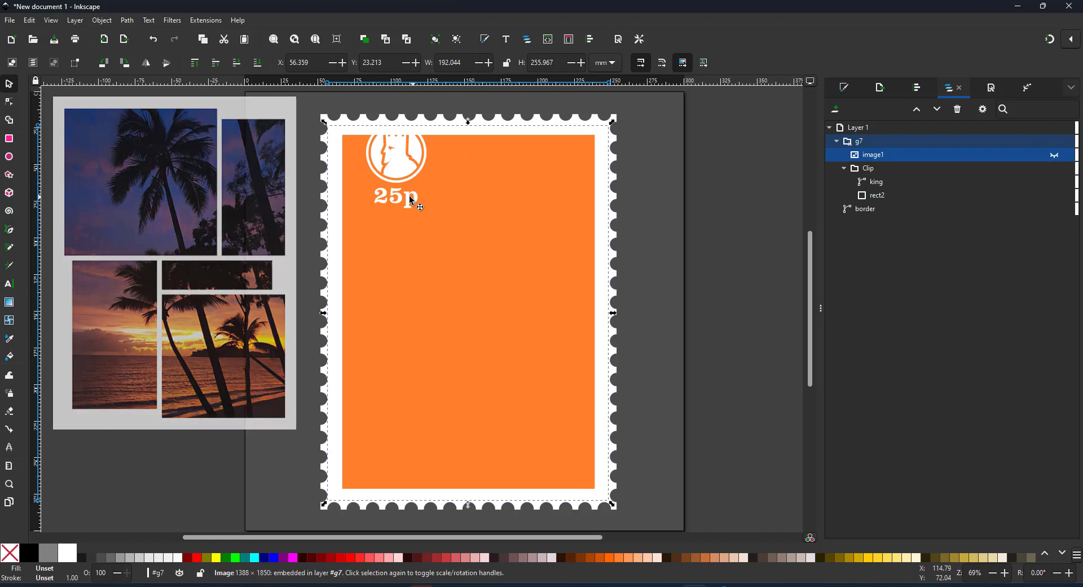
left_click(902, 168)
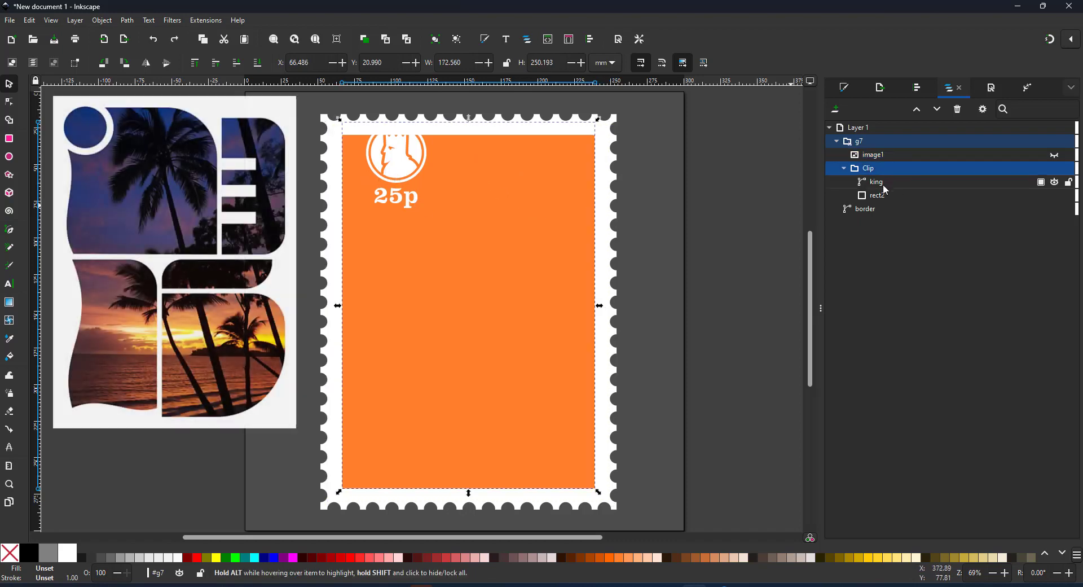
left_click(928, 182)
left_click_drag(397, 153, 397, 180)
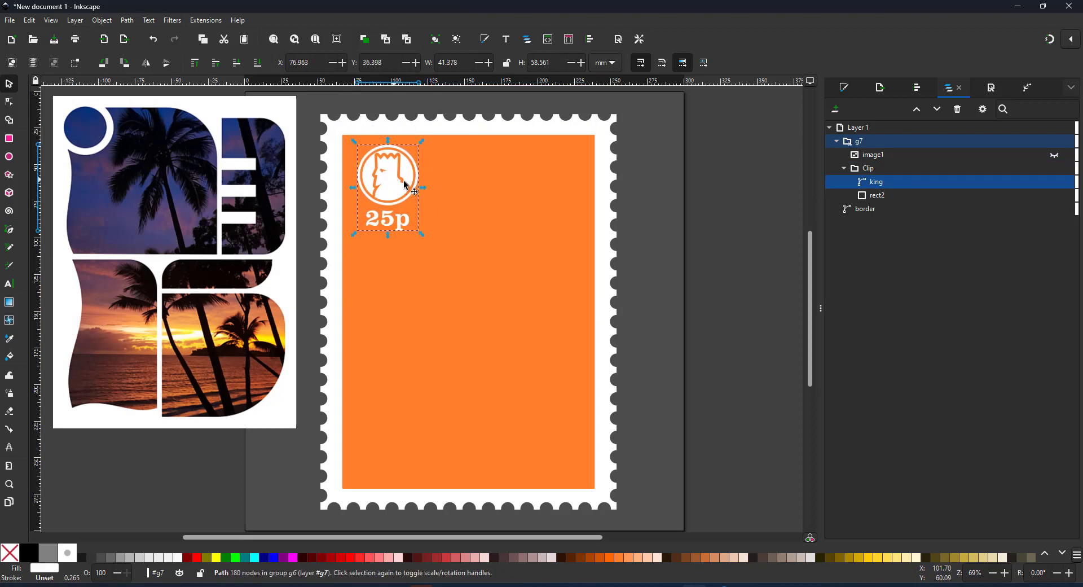
left_click(1054, 156)
- Move the king emblem out of the clip group to the top of Layer 1 and subtract it from rect2 with Difference
left_click_drag(876, 182, 876, 135)
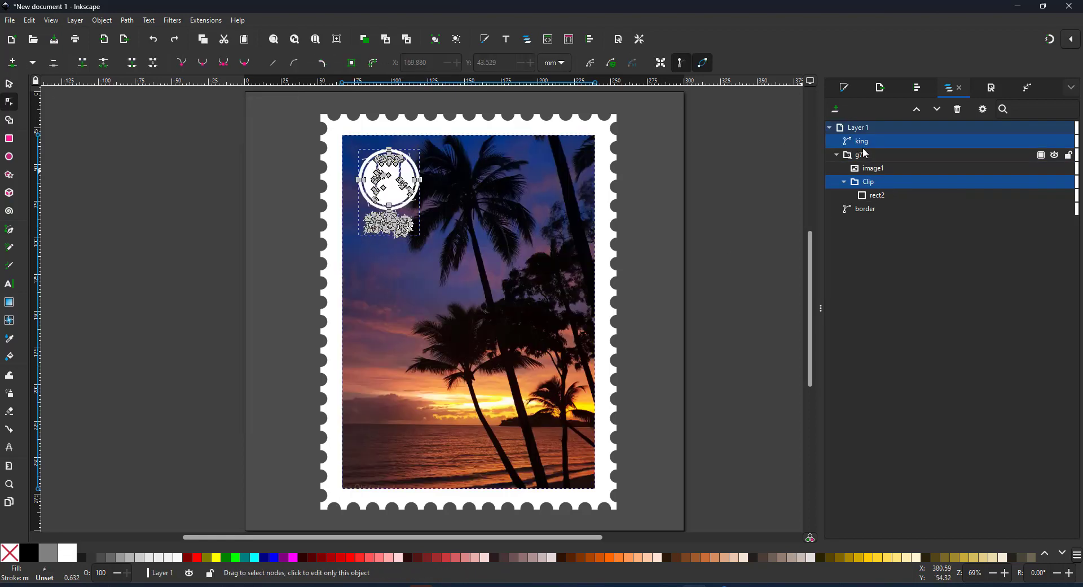
left_click(876, 195, "ctrl")
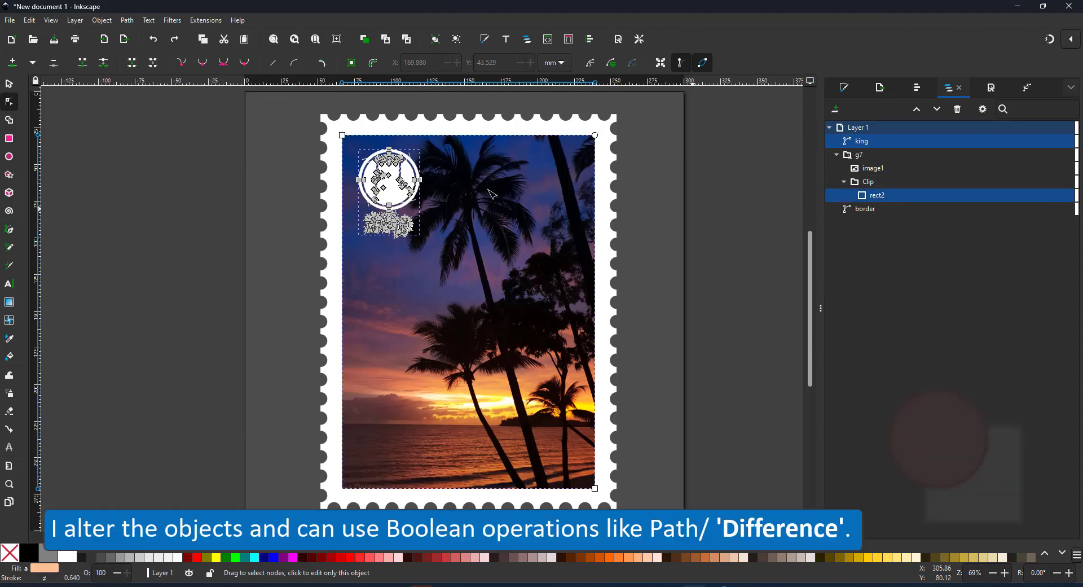
left_click(127, 22)
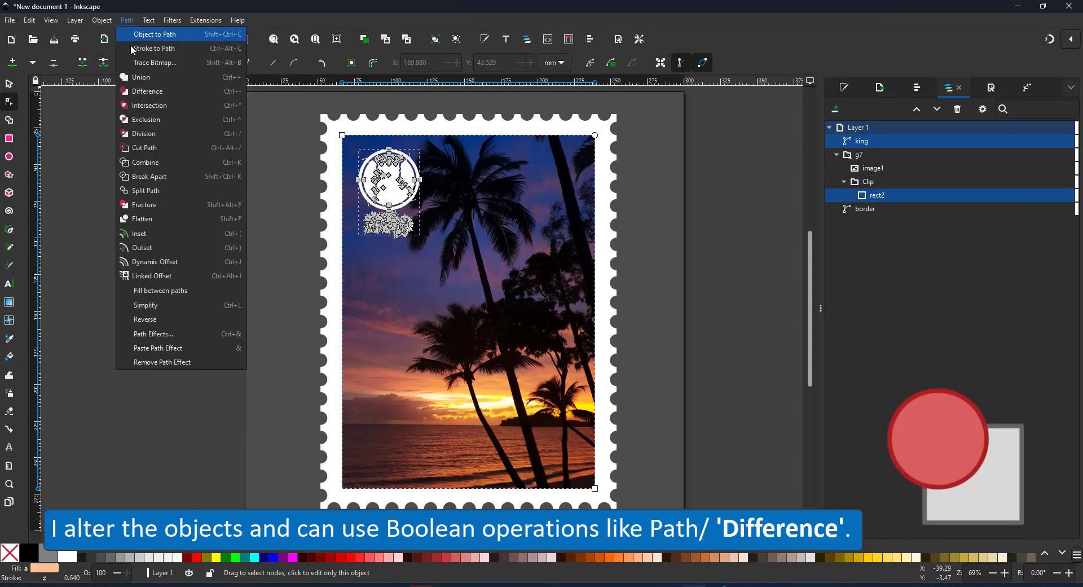
left_click(165, 92)
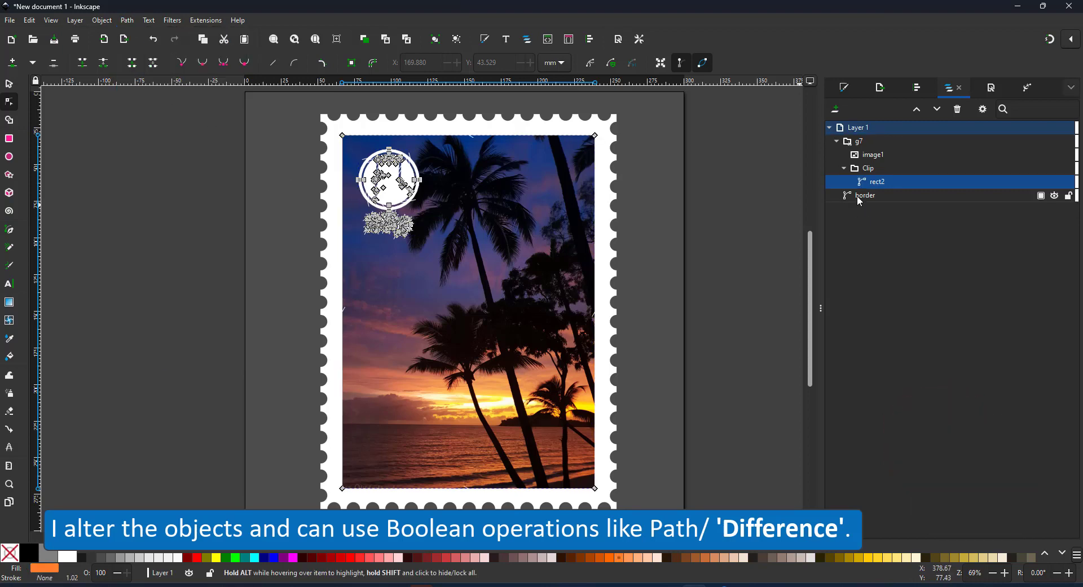
left_click(772, 182)
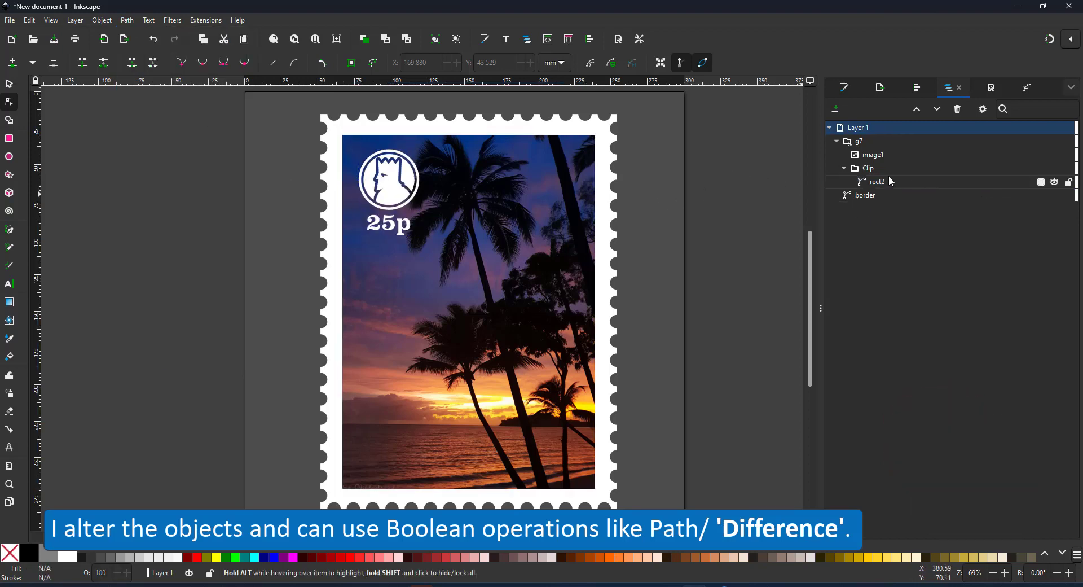
- Fill the stamp's border with a pale peach colour
left_click(868, 181)
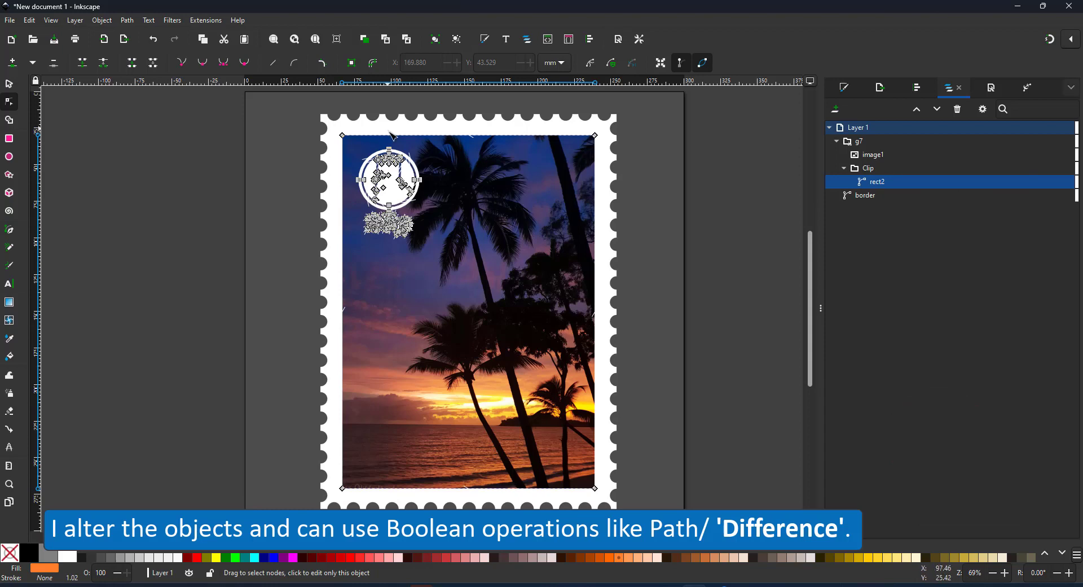
left_click(866, 195)
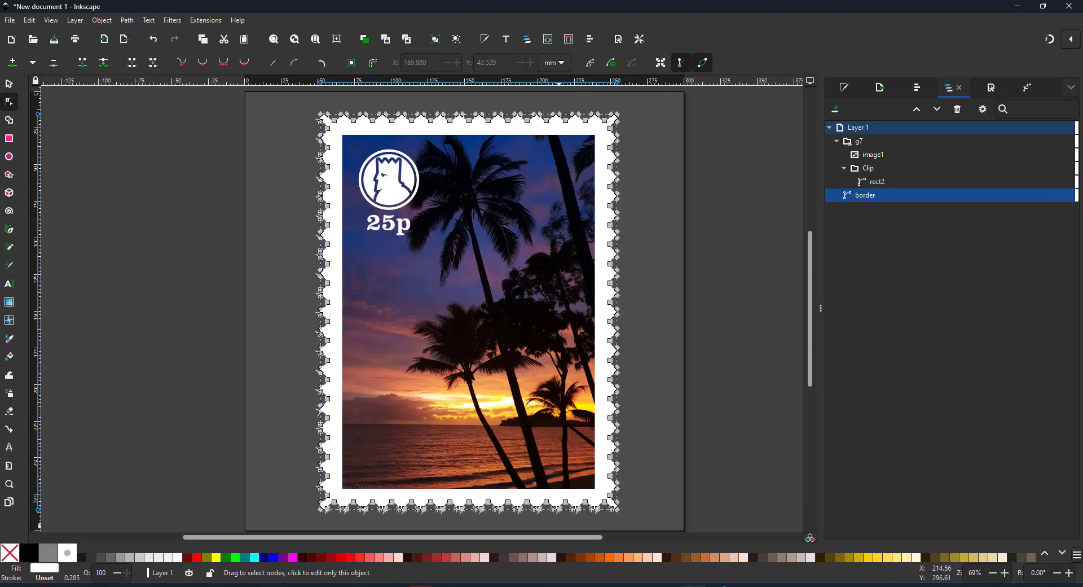
left_click(744, 558)
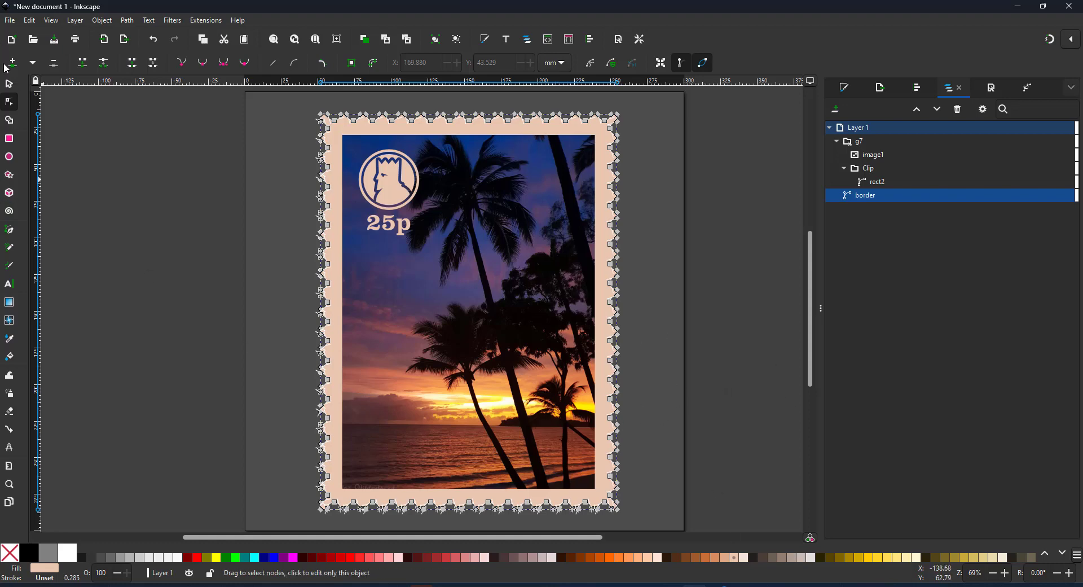
left_click(8, 84)
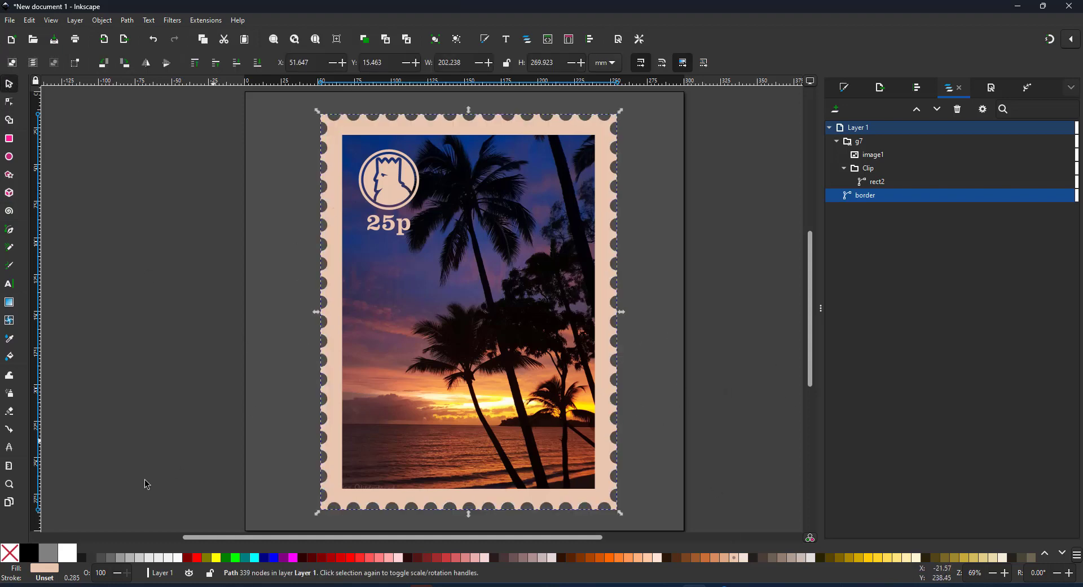
- Add the text "POSTAL SERVICES" over the sea in the lower part of the photo
left_click(885, 152)
left_click(879, 142)
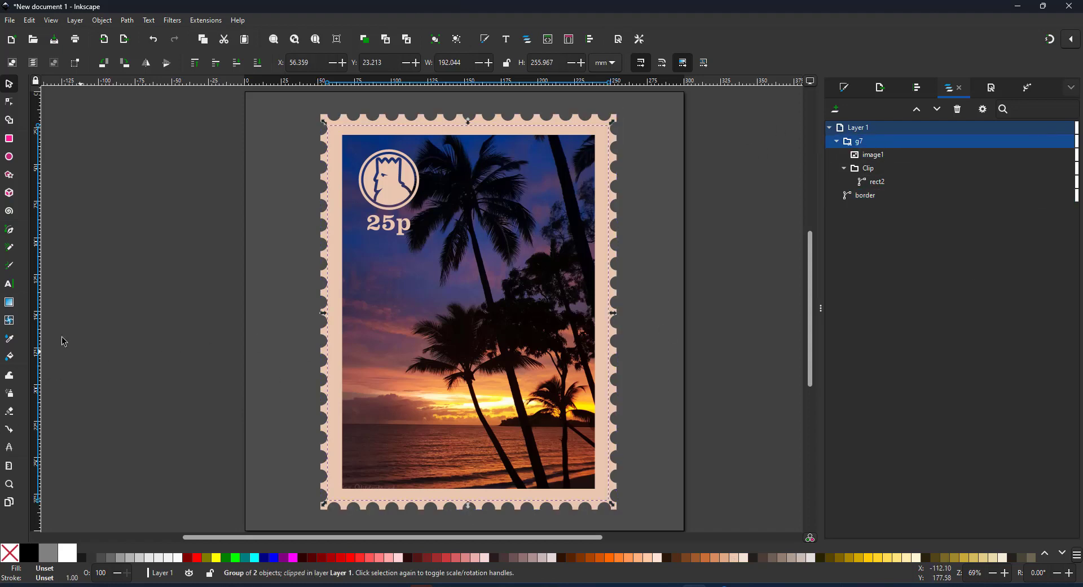
left_click(9, 285)
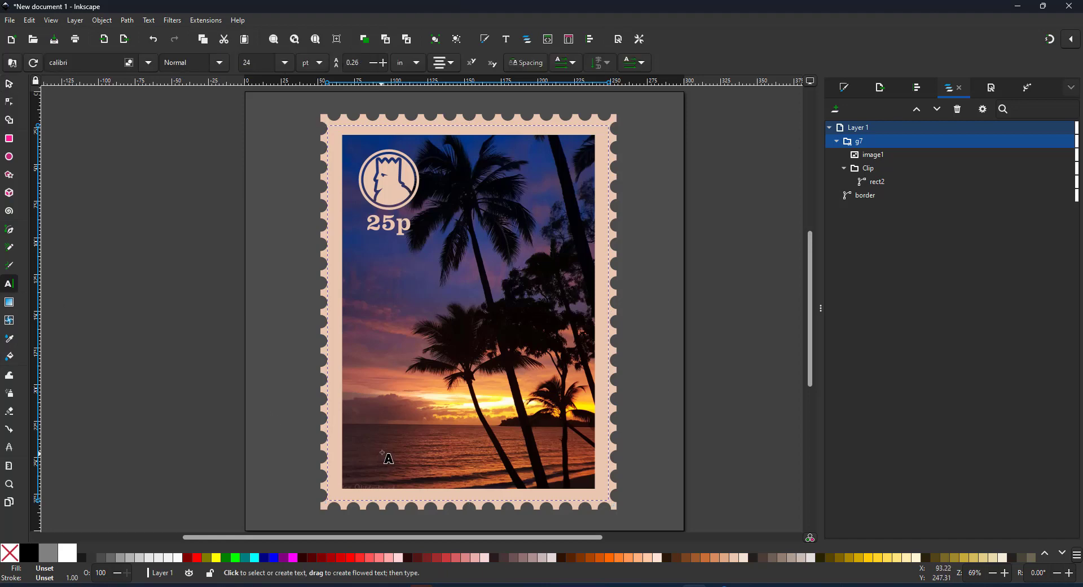
left_click_drag(379, 426, 382, 433)
left_click(382, 422)
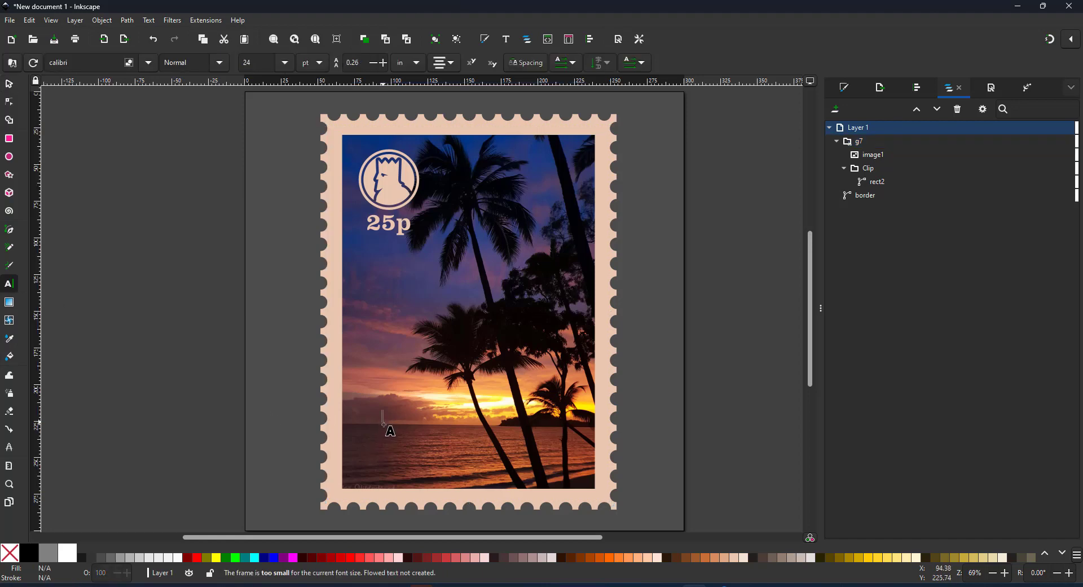
type("POSTAL")
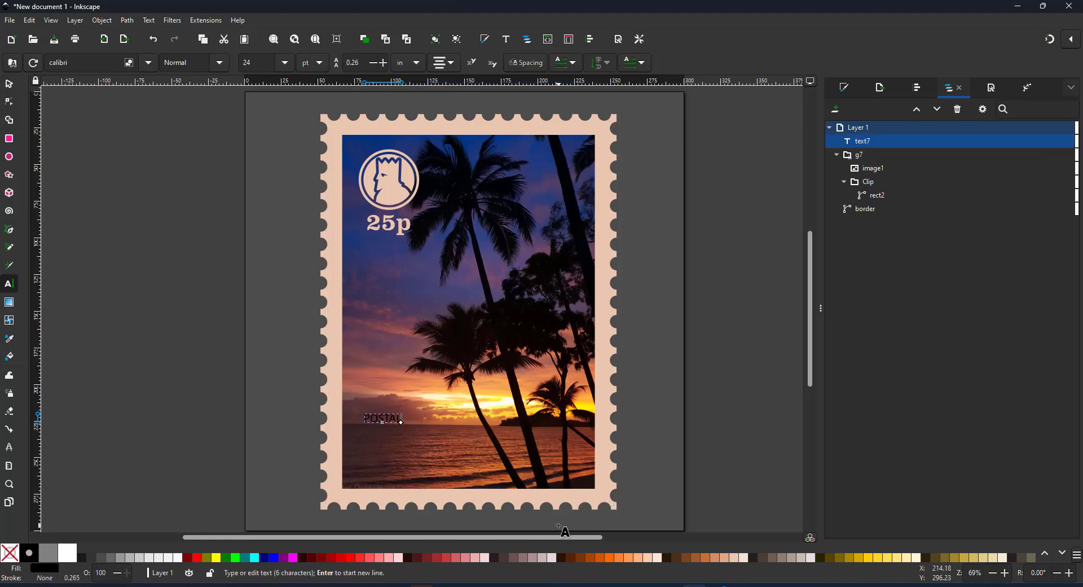
type(" SERVICES")
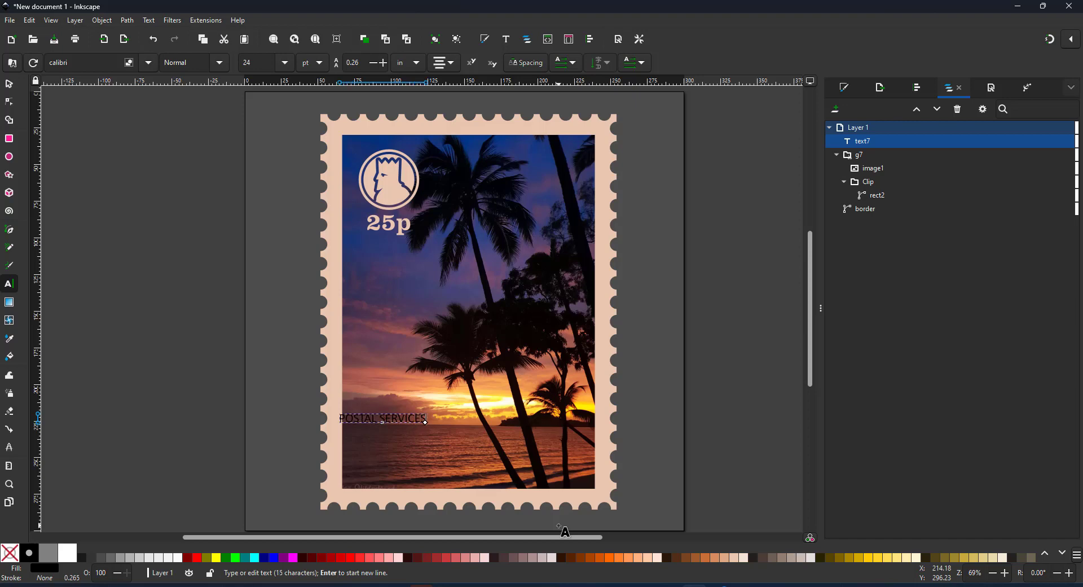
- Set the "POSTAL SERVICES" text in Calistoga, enlarged to about 150 mm wide and placed along the photo's lower edge
key("ctrl+a")
left_click(8, 84)
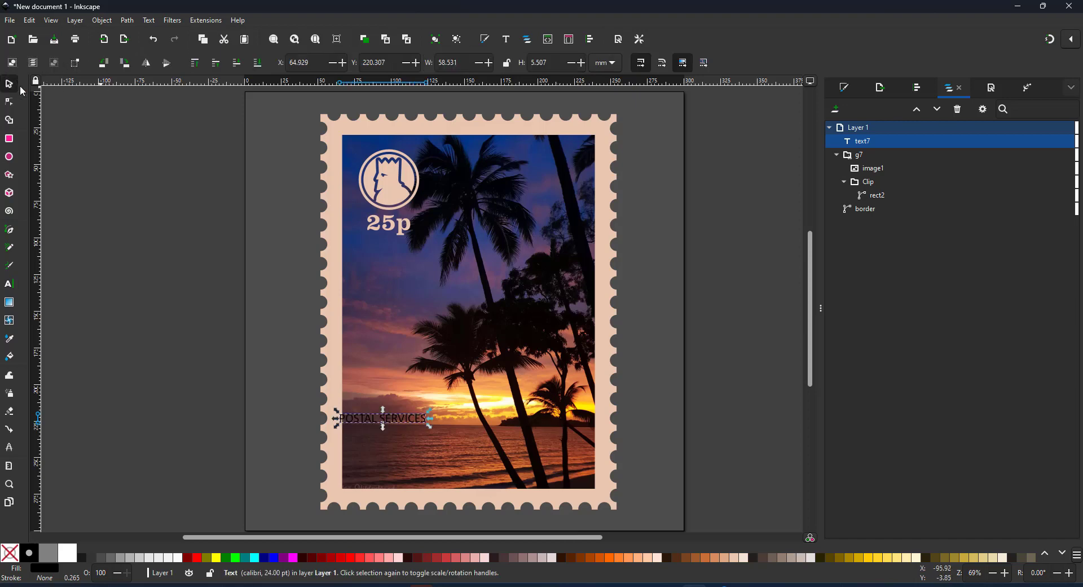
left_click(6, 284)
left_click(149, 63)
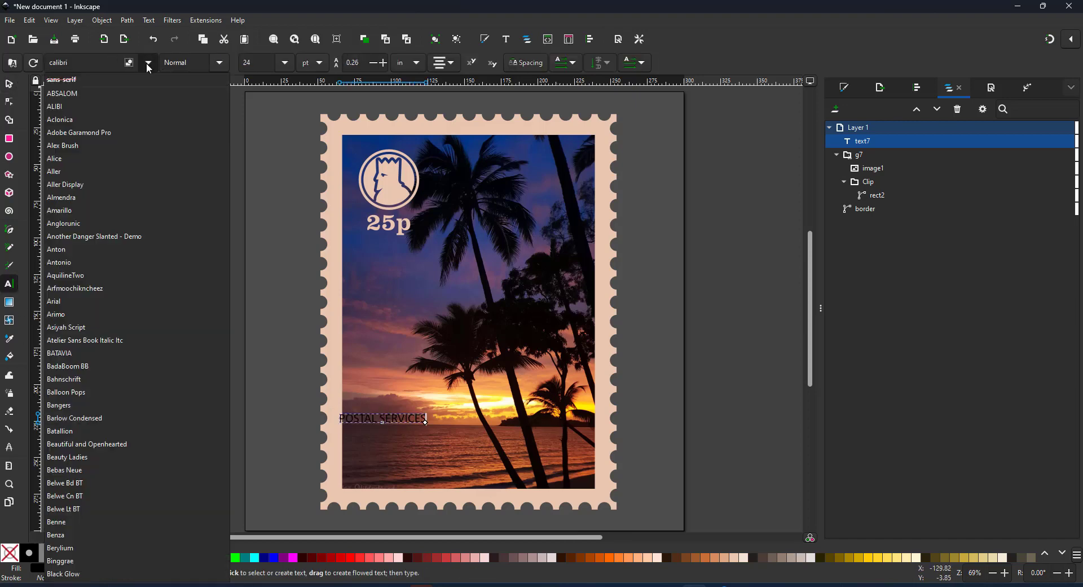
scroll(158, 406, "down", 2)
scroll(152, 465, "down", 3)
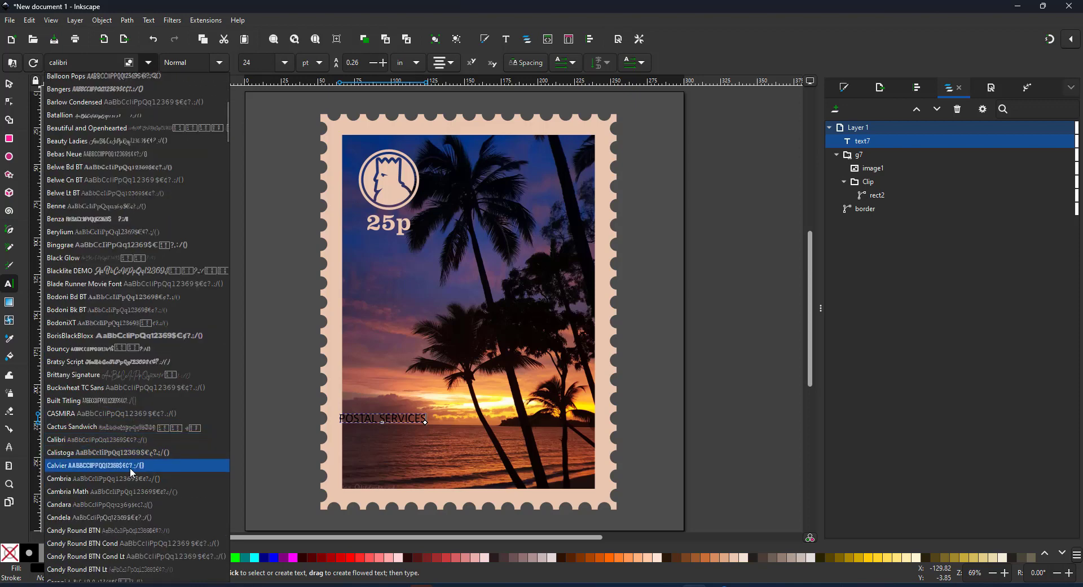
left_click(127, 452)
left_click(11, 87)
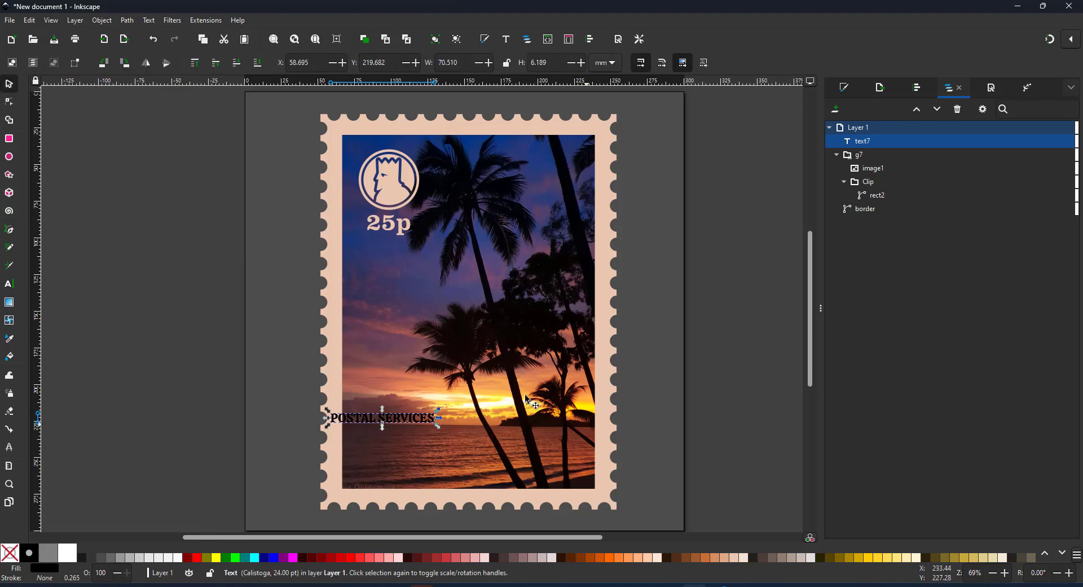
left_click_drag(436, 413, 565, 370)
left_click_drag(499, 421, 528, 477)
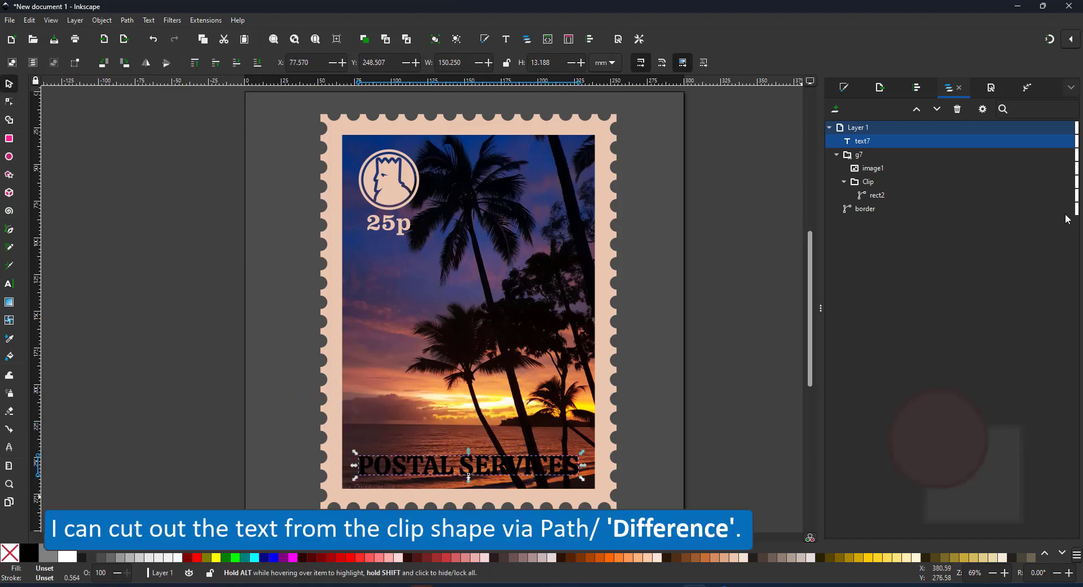
- Subtract the "POSTAL SERVICES" text from the clip shape rect2 with Difference
left_click(888, 195, "ctrl")
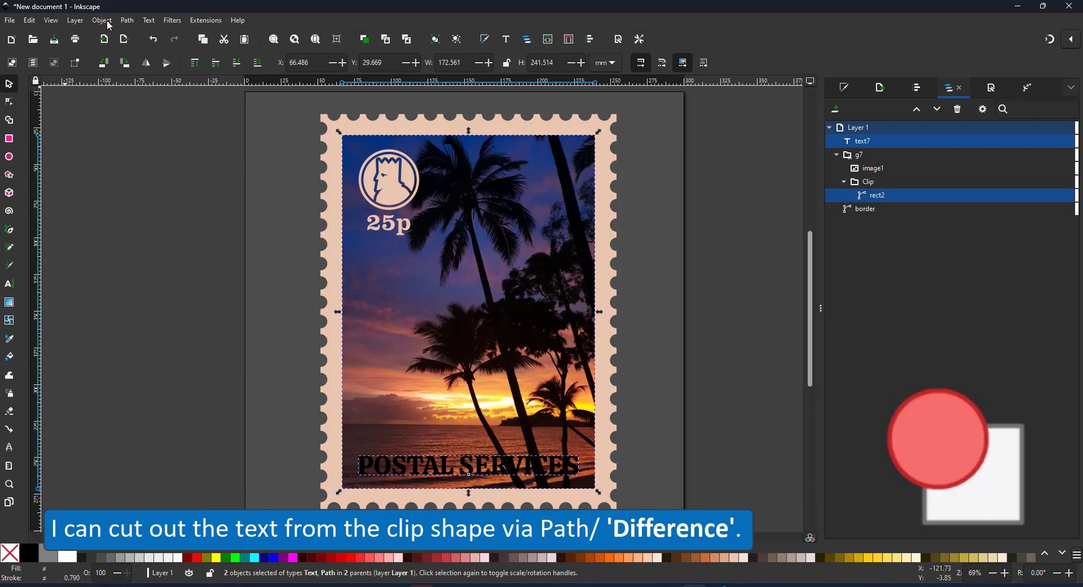
left_click(127, 20)
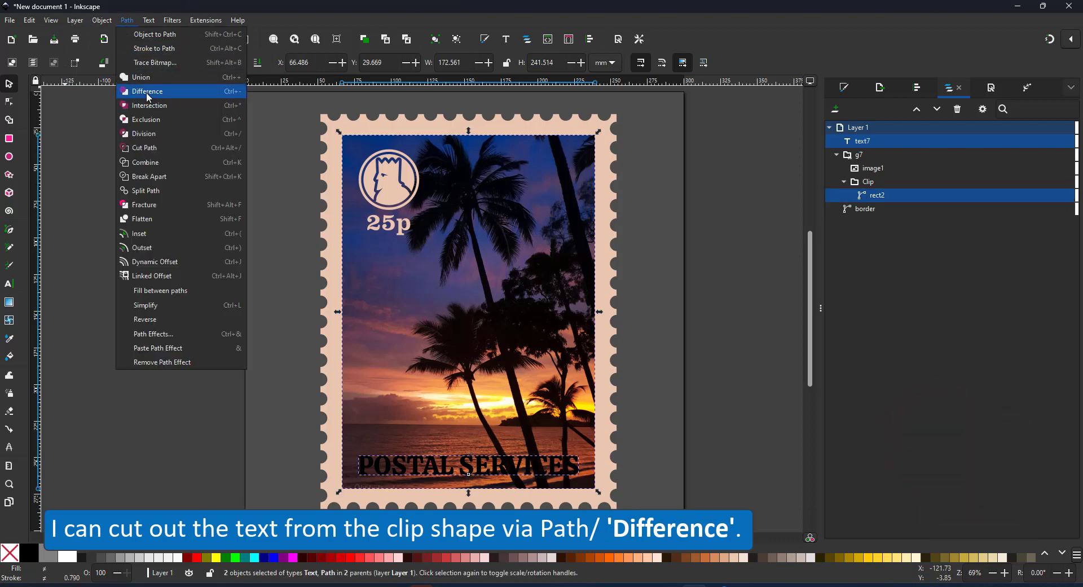
left_click(147, 94)
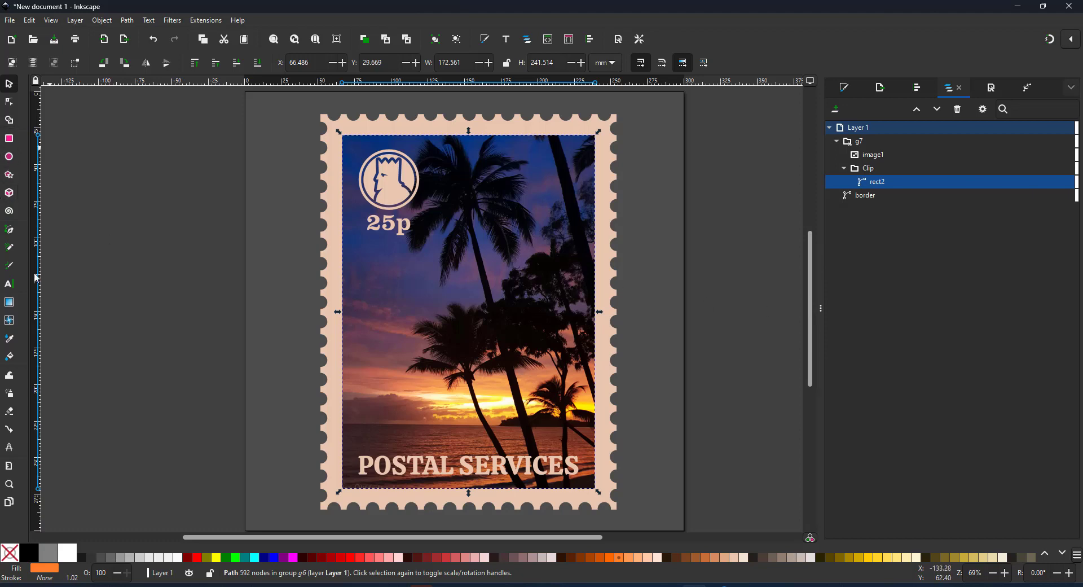
- Draw a closed jagged crack shape running from the photo's right edge down toward its middle
left_click(9, 247)
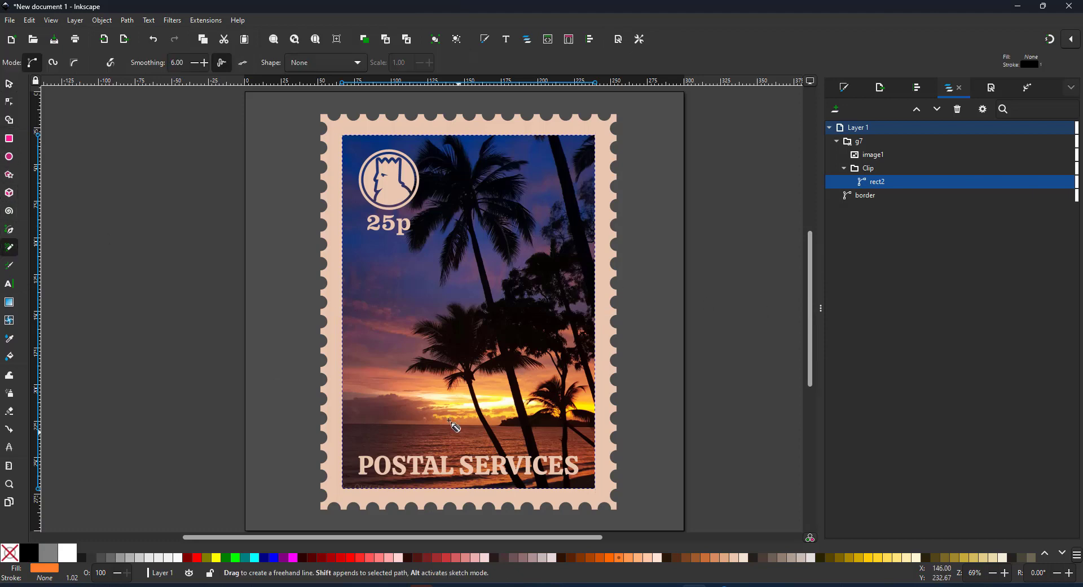
mouse_move(592, 263)
left_mouse_down()
mouse_move(541, 292)
mouse_move(598, 291)
mouse_move(591, 263)
left_mouse_up()
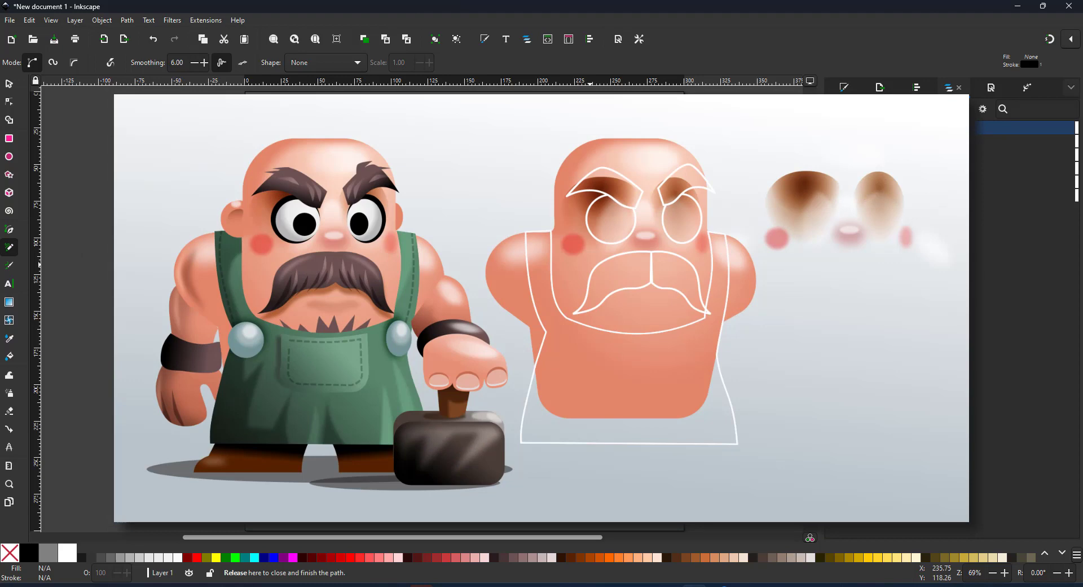
key("n")
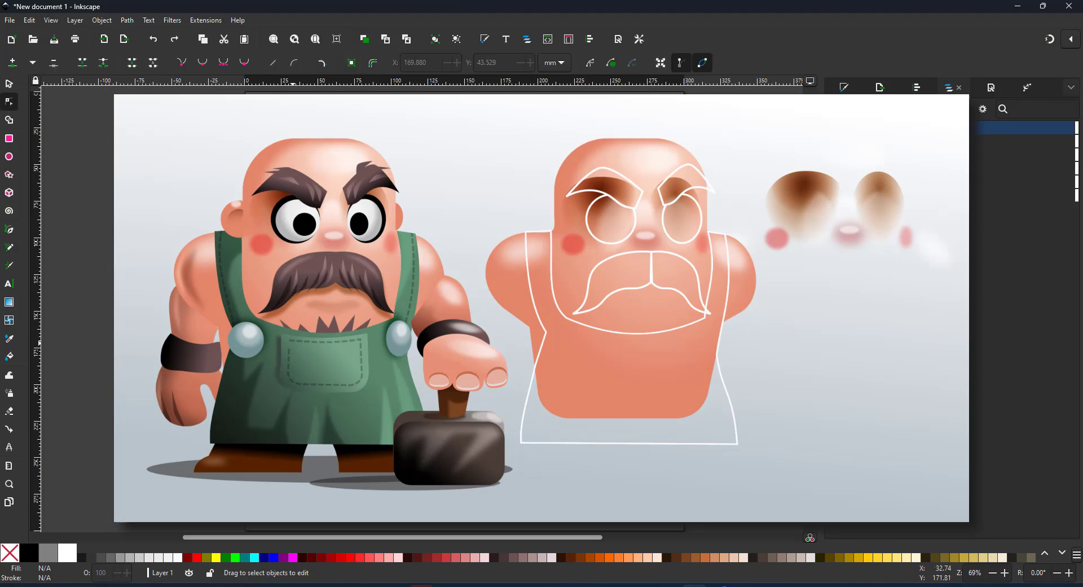
key("b")
left_click(516, 370)
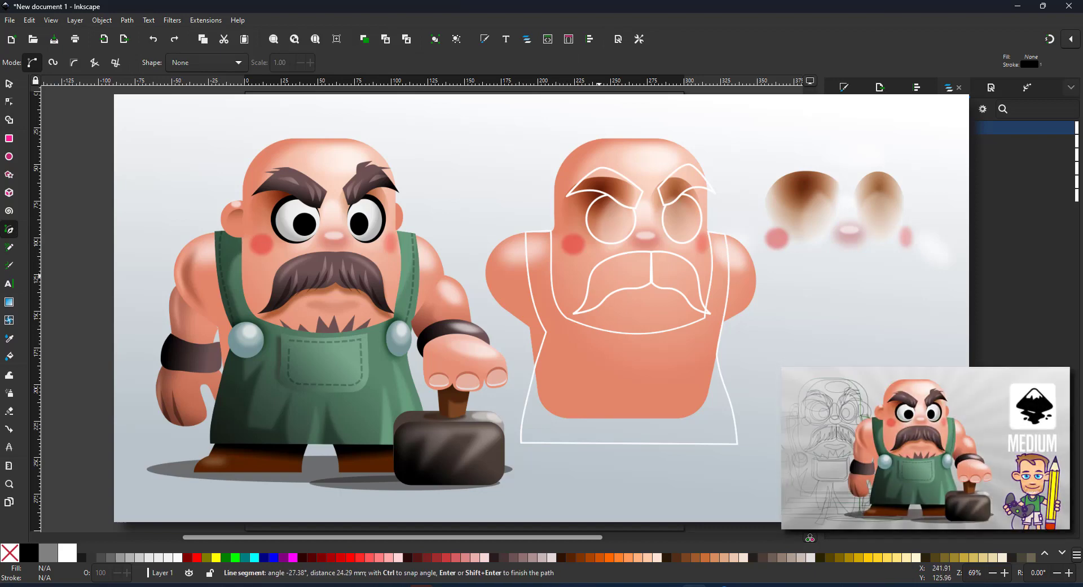
key("Return")
- Subtract the crack shape from rect2 with Difference and narrow the crack's middle by moving its nodes
key("s")
left_click(127, 20)
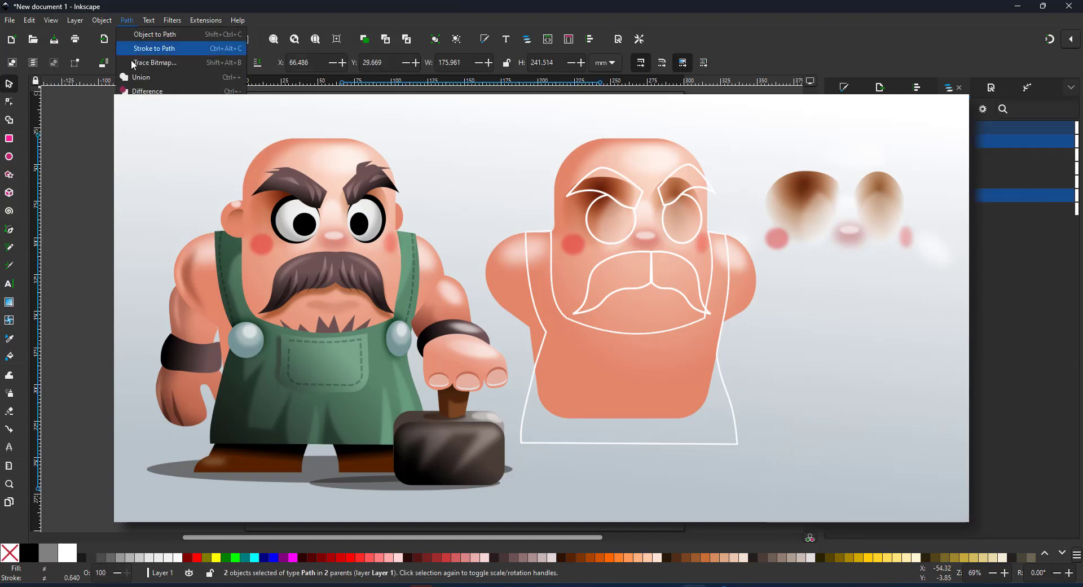
left_click(154, 48)
key("n")
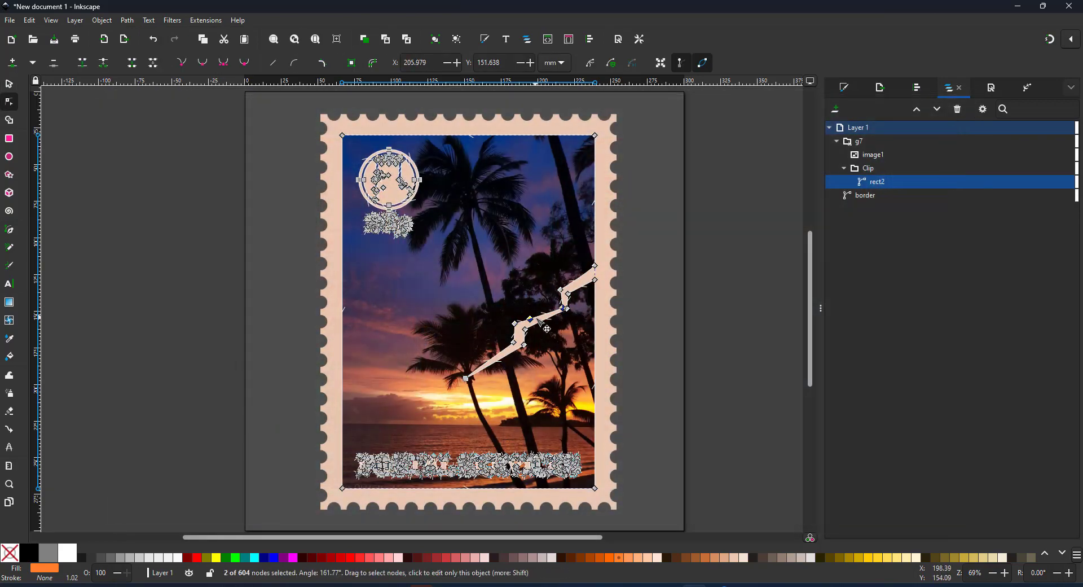
left_click_drag(515, 325, 523, 345)
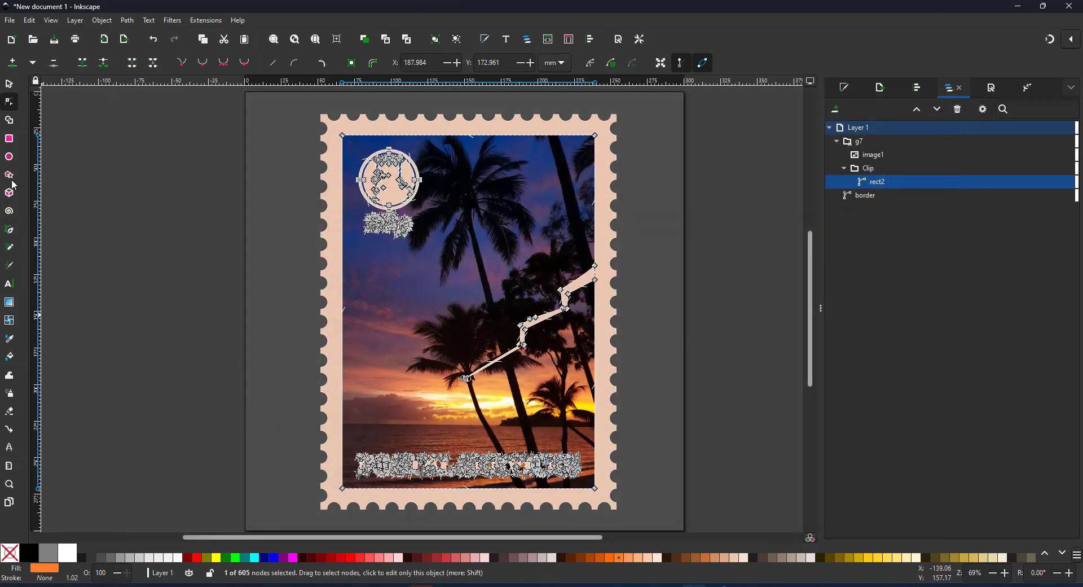
- Draw a closed zigzag path with the Pen tool that crosses the crack several times along its length
left_click(10, 230)
left_click(476, 389)
left_click(482, 322)
left_click(486, 387)
left_click(500, 321)
left_click(518, 374)
left_click(549, 347)
left_click(514, 302)
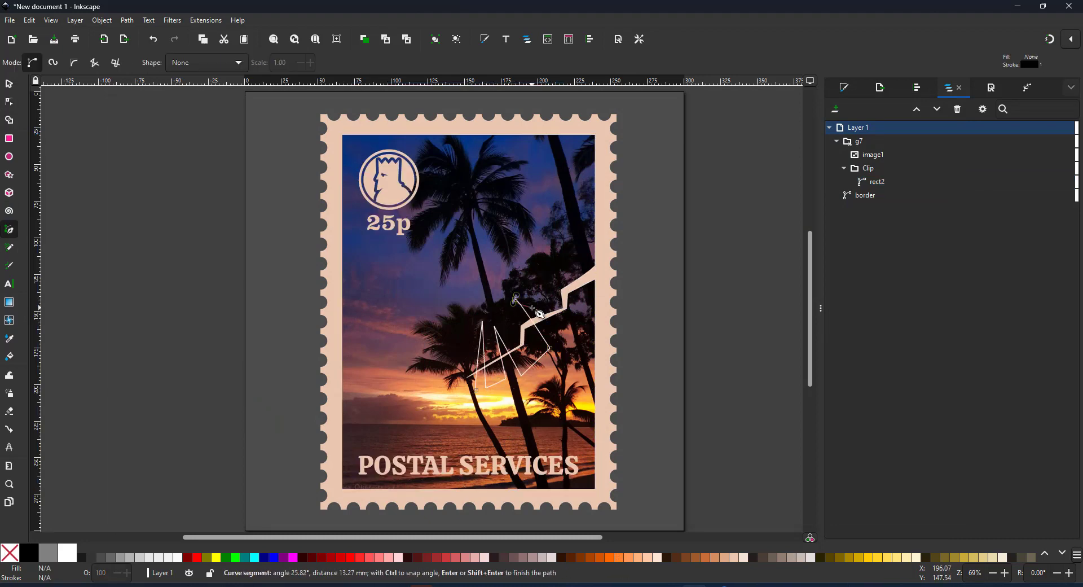
left_click(543, 299)
left_click(556, 341)
left_click(574, 337)
left_click(576, 253)
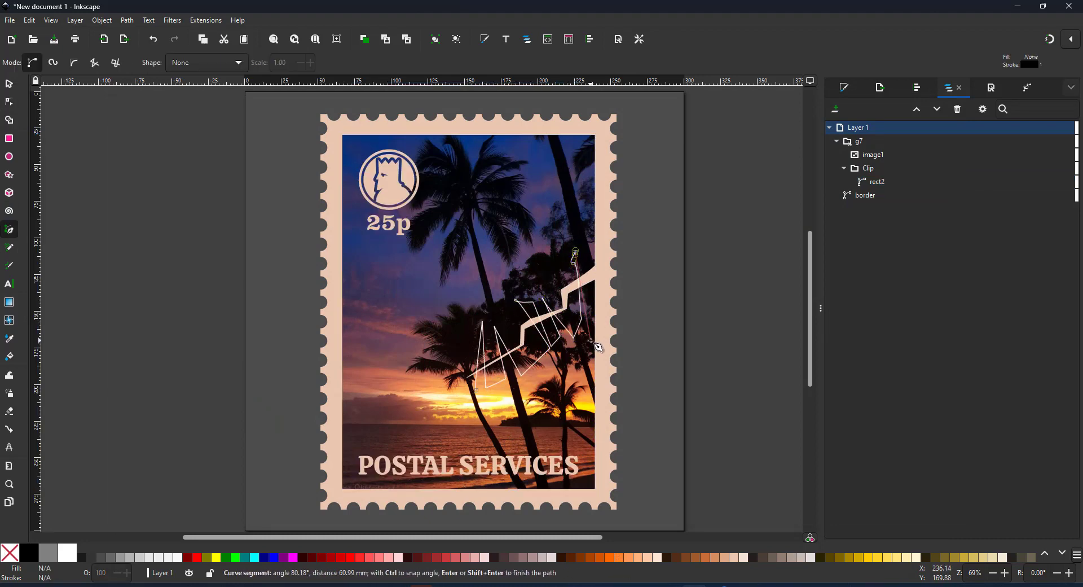
left_click(476, 390)
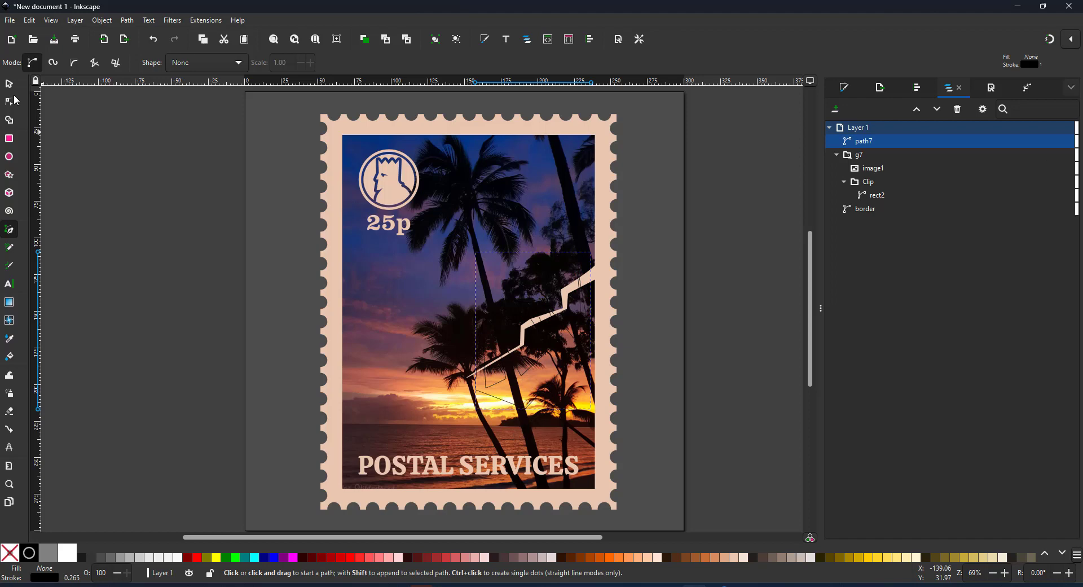
- Merge the zigzag path into the clip shape rect2 with Union
left_click(868, 195, "shift")
left_click(127, 20)
left_click(169, 79)
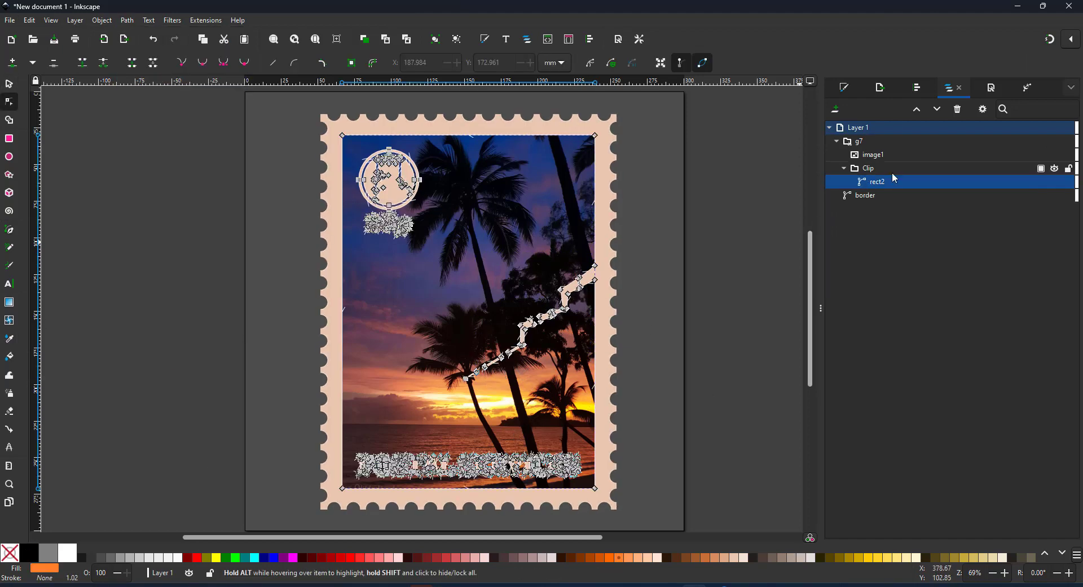
- Fill the stamp's border with white and clear the selection
left_click(865, 194)
left_click(9, 101)
left_click(8, 85)
left_click(693, 315)
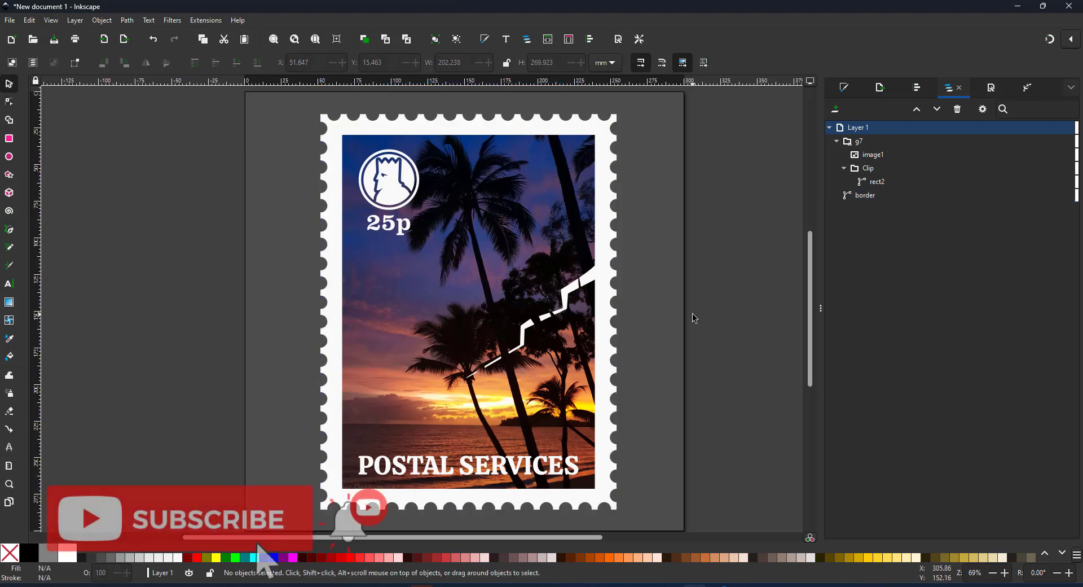